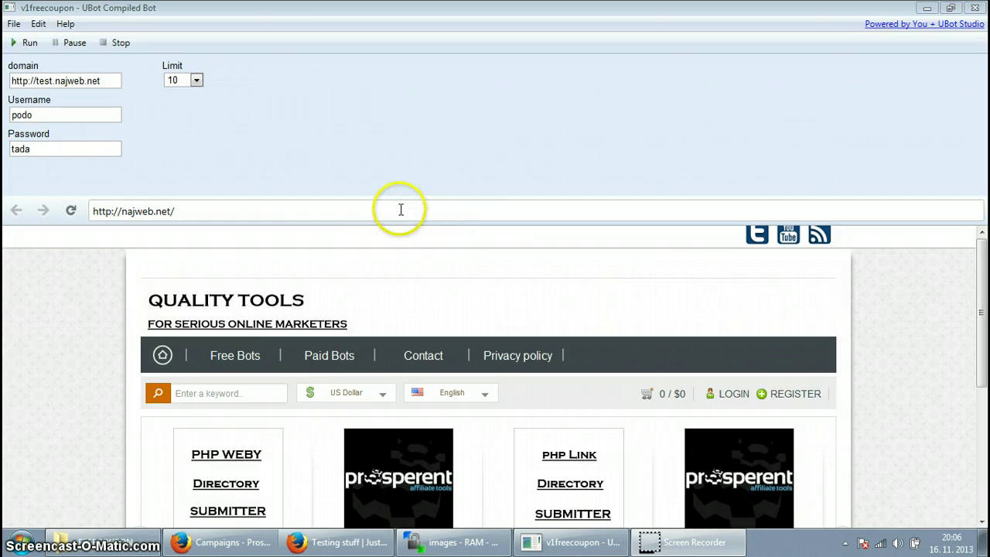
Switch to Firefox and load the Prosperent affiliate page, prosperent.com/affiliate, in place of the weblinky.cz backlinks page.
left_click(337, 541)
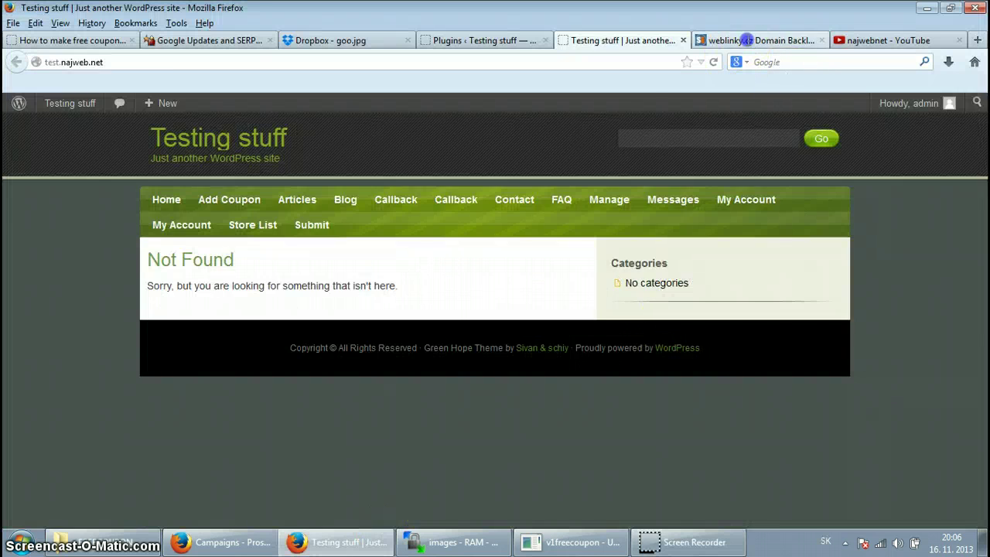
left_click(746, 40)
left_click(481, 62)
type("pr")
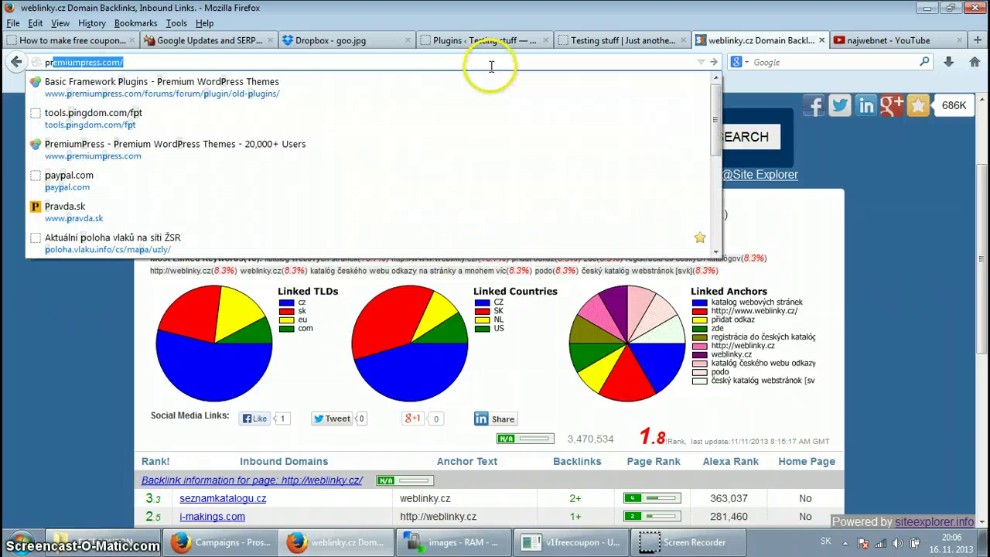
type("osp")
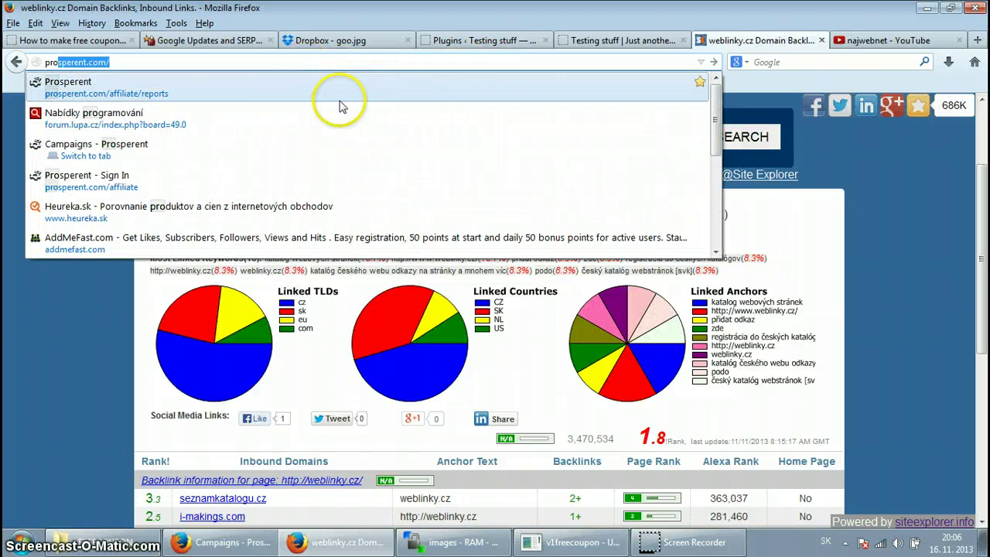
left_click(181, 180)
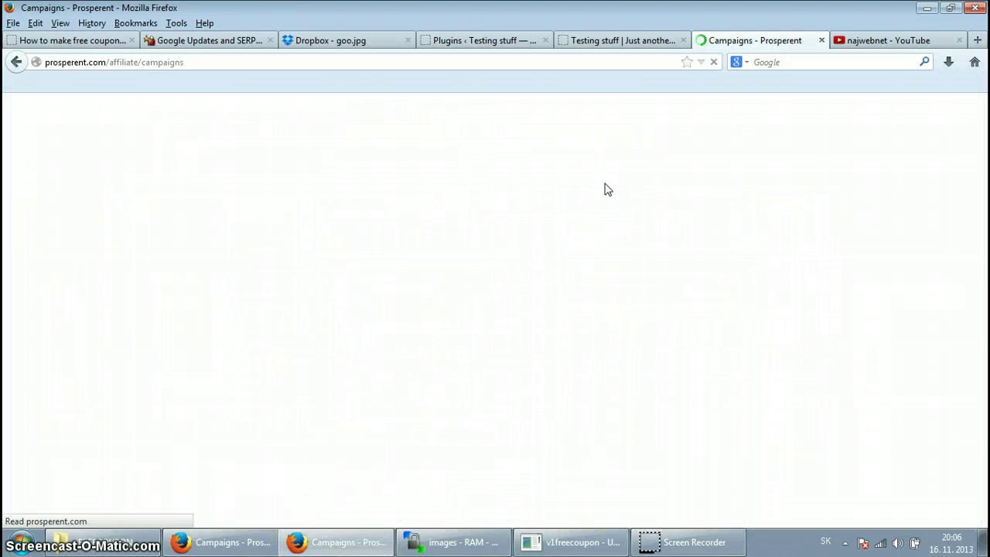
Switch to the v1freecoupon bot and review its domain, username and password fields.
left_click(558, 544)
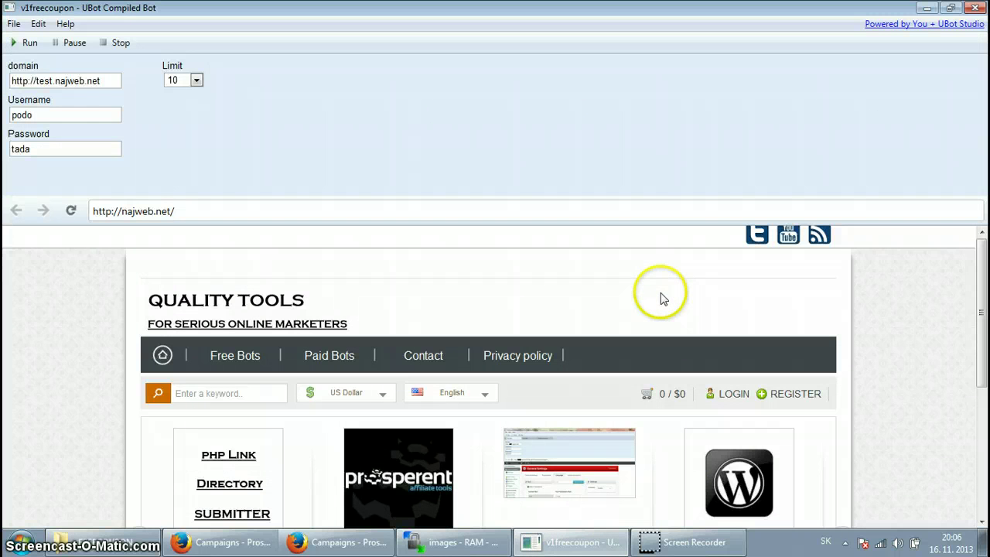
left_click(104, 80)
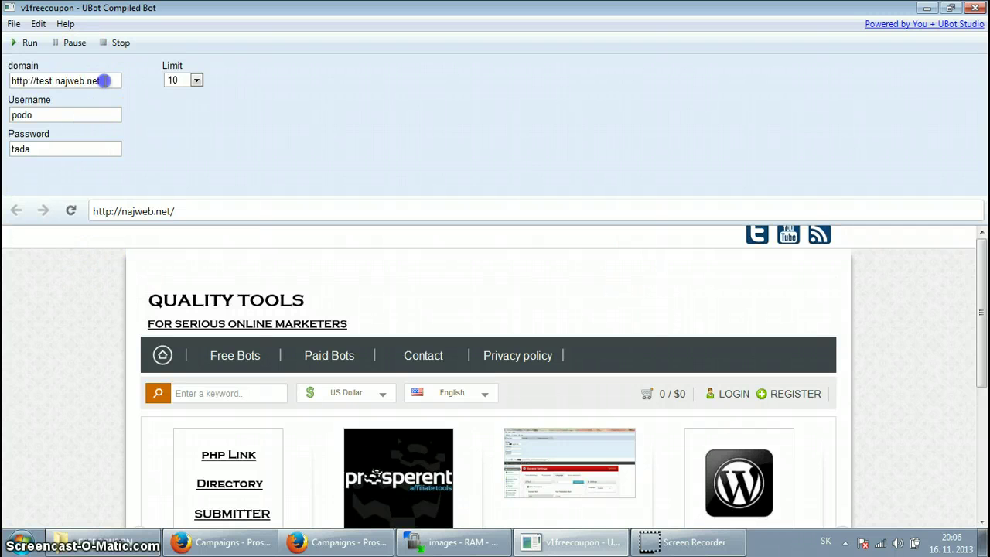
left_click_drag(104, 81, 9, 81)
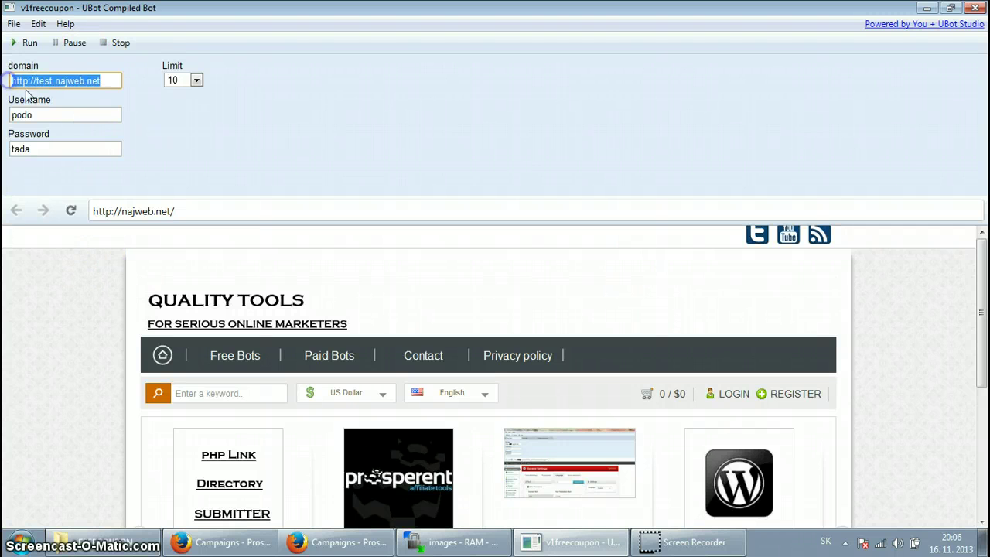
left_click(81, 117)
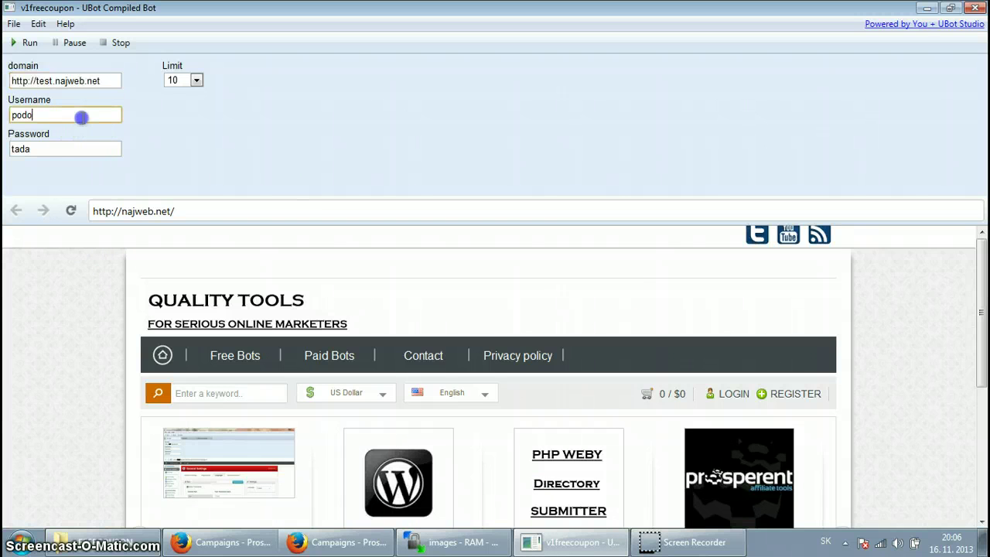
left_click_drag(44, 149, 6, 145)
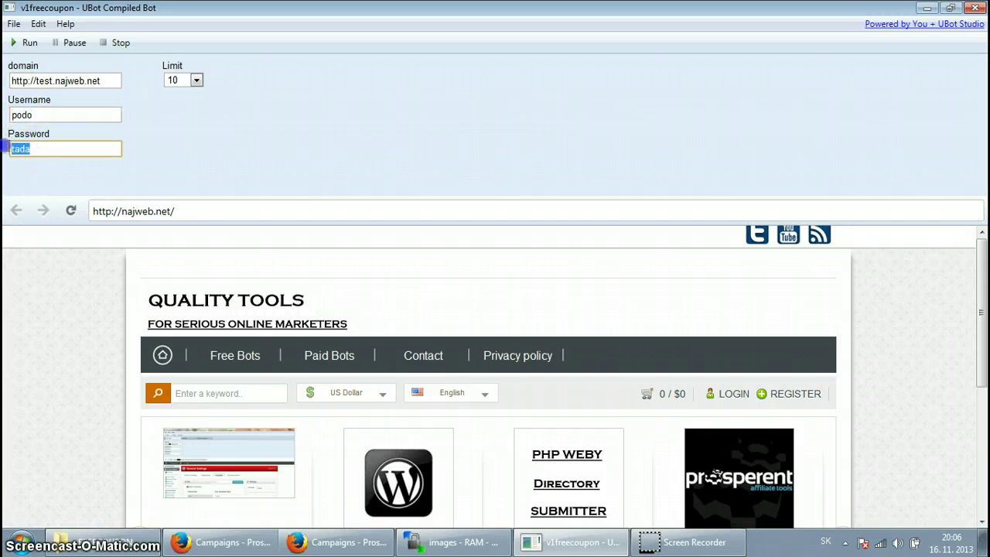
Review the available coupon limits and set the bot's limit to 10.
left_click(196, 81)
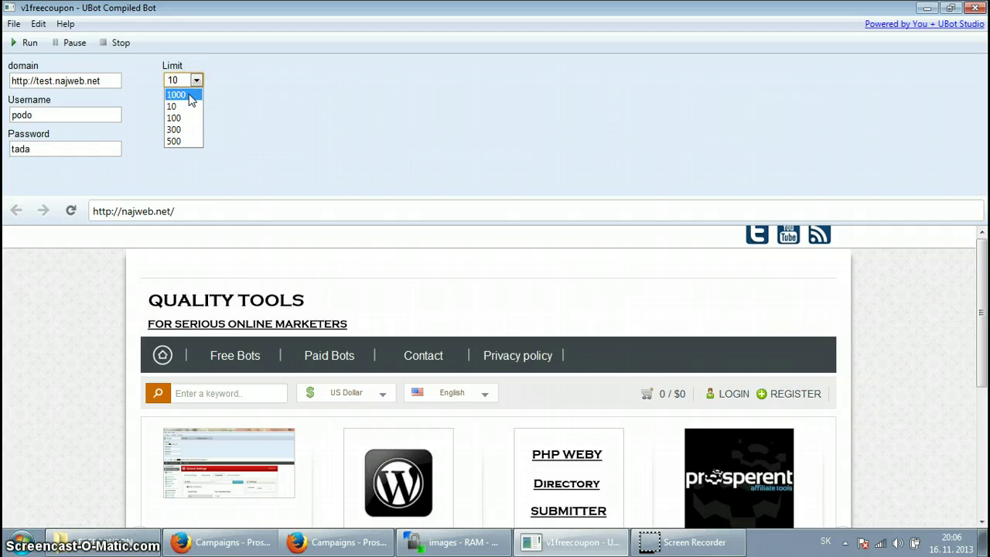
left_click(187, 108)
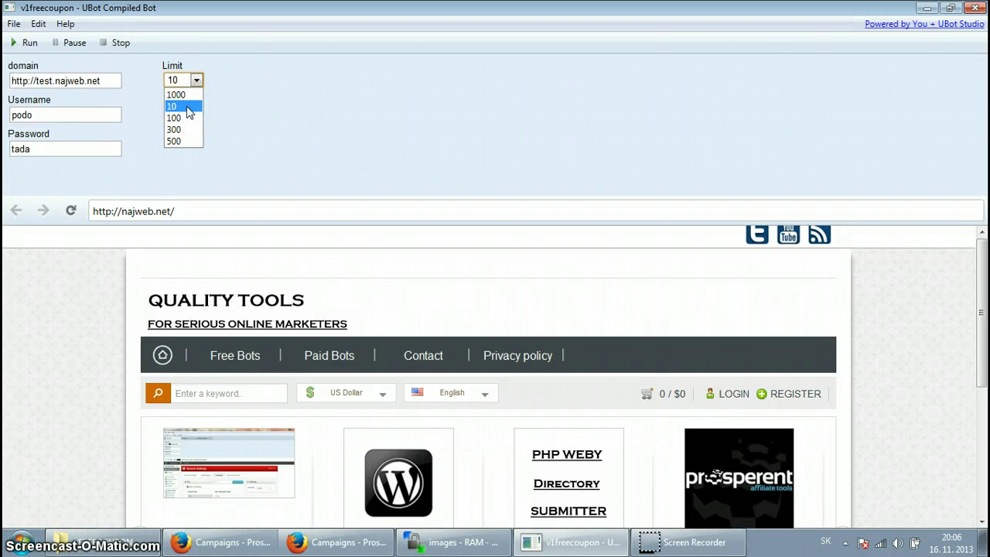
left_click(192, 106)
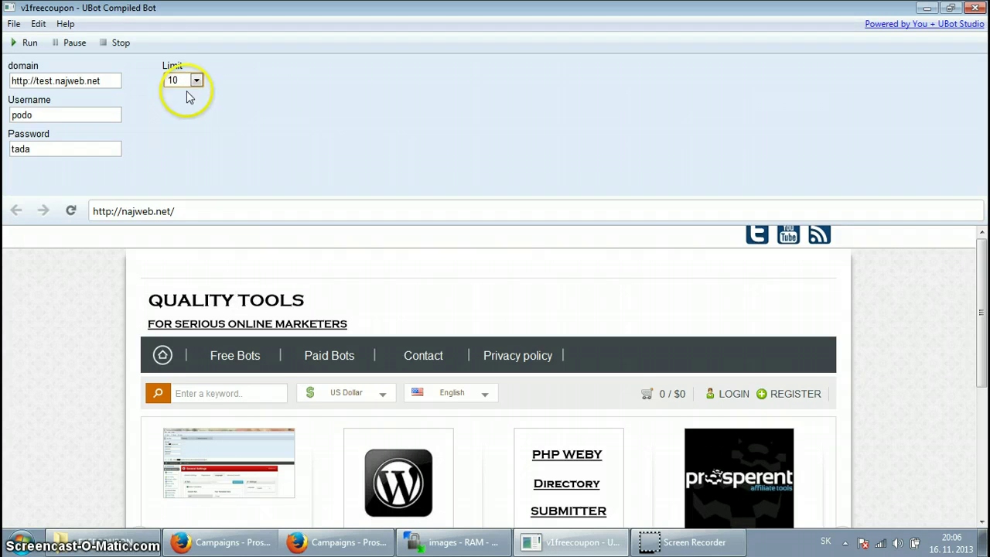
left_click(196, 81)
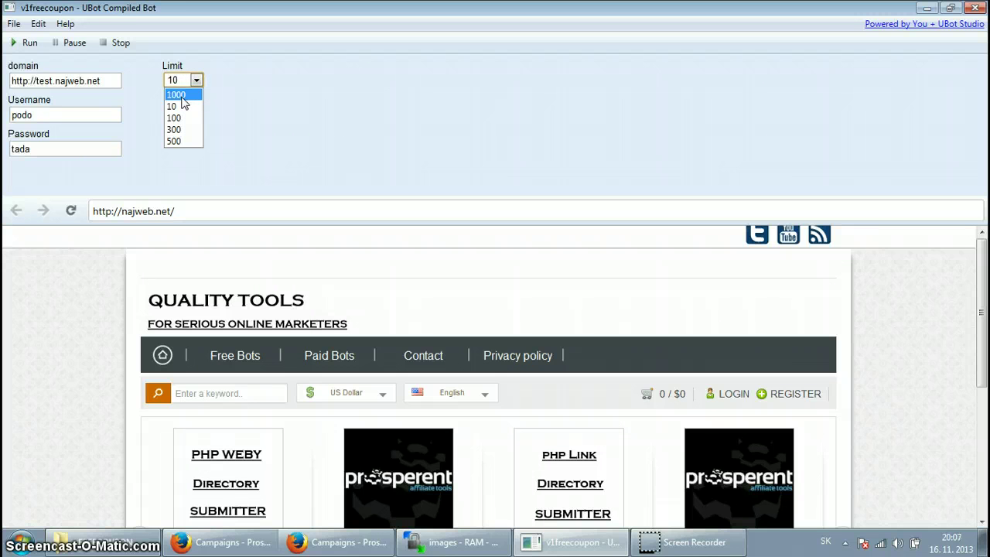
left_click(182, 106)
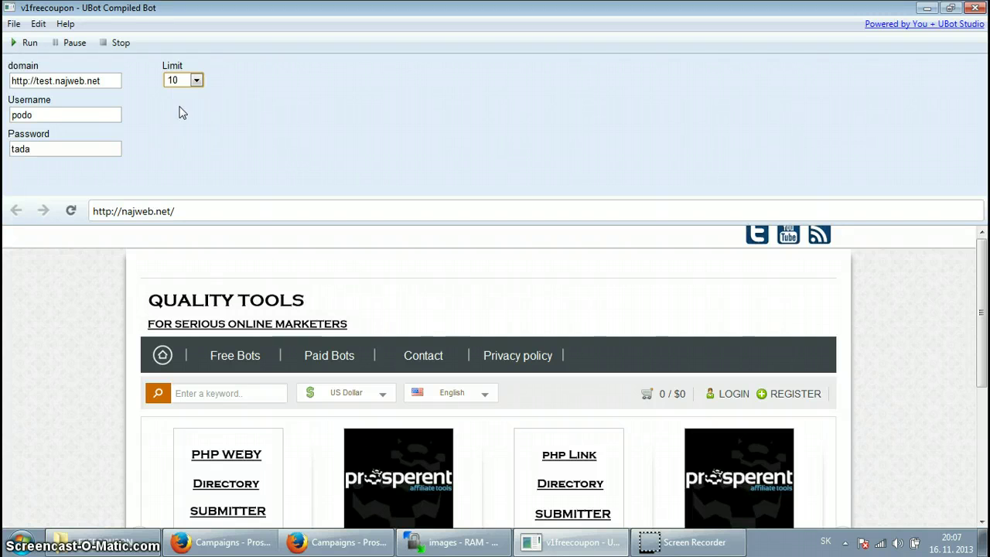
left_click(271, 103)
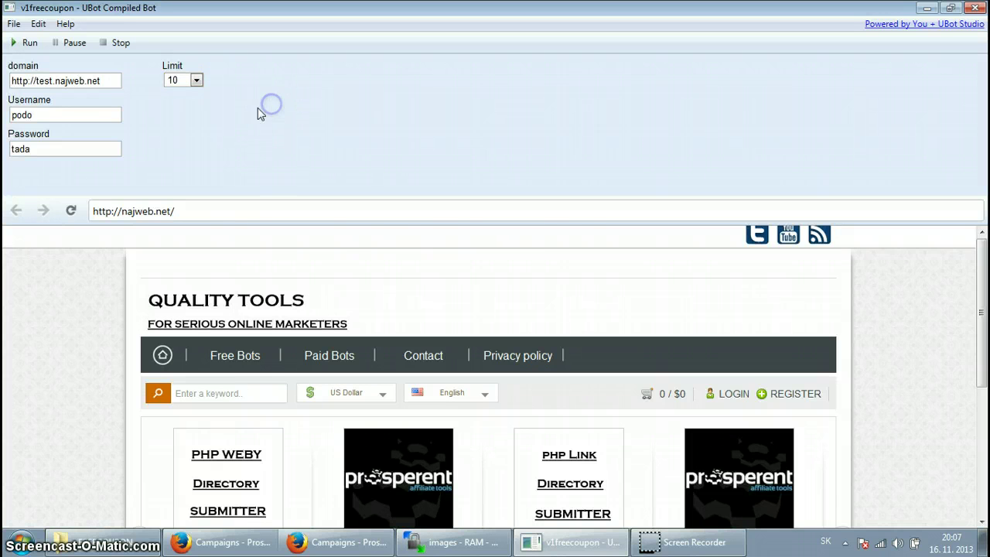
Open the query text file from the FREECOUPON folder, review its search keywords, and close it.
left_click(100, 541)
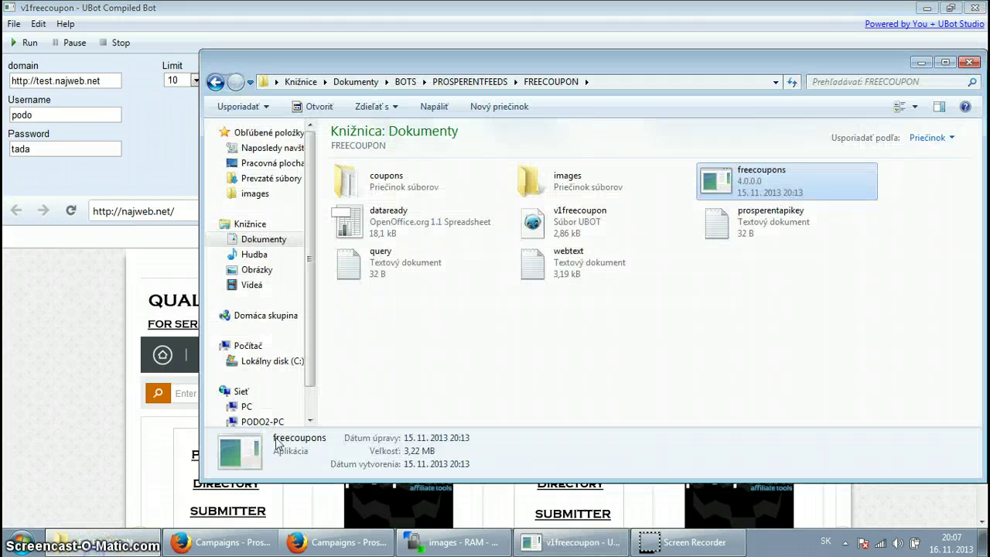
double_click(358, 262)
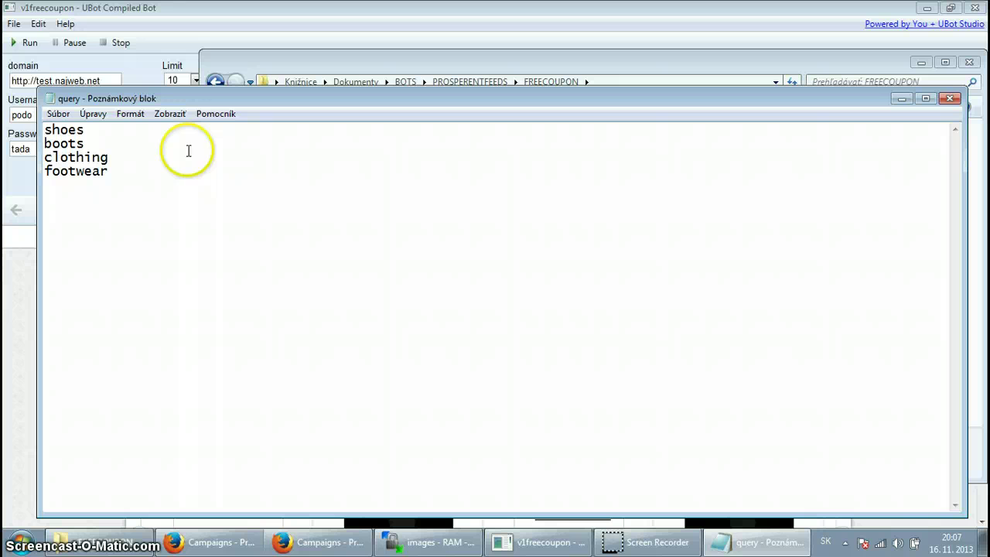
left_click_drag(102, 129, 44, 144)
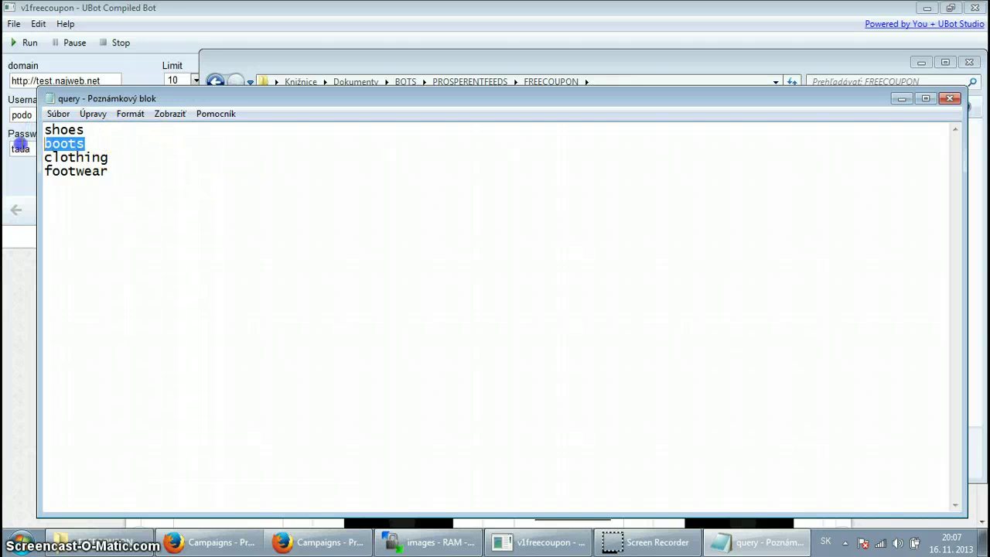
left_click_drag(111, 155, 44, 157)
left_click_drag(122, 171, 44, 172)
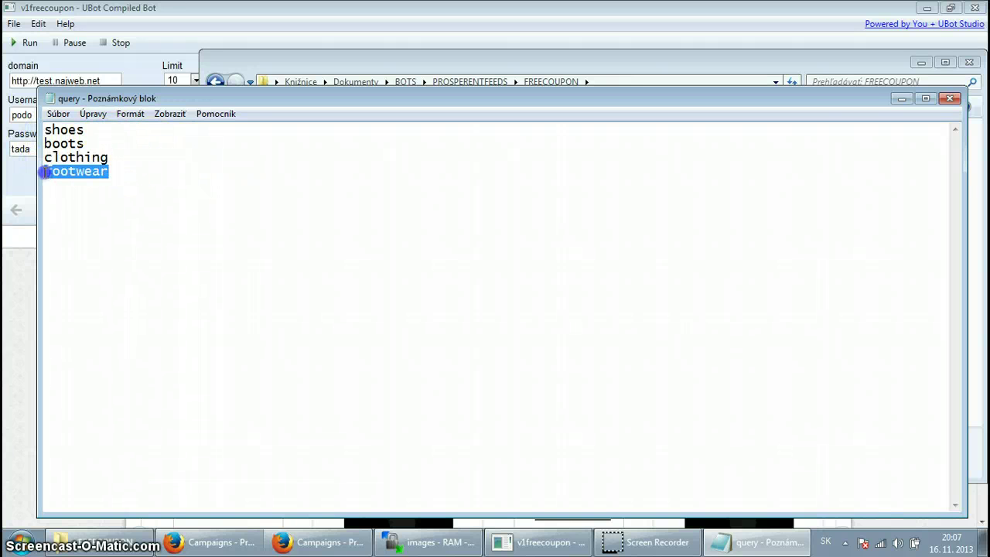
left_click(950, 99)
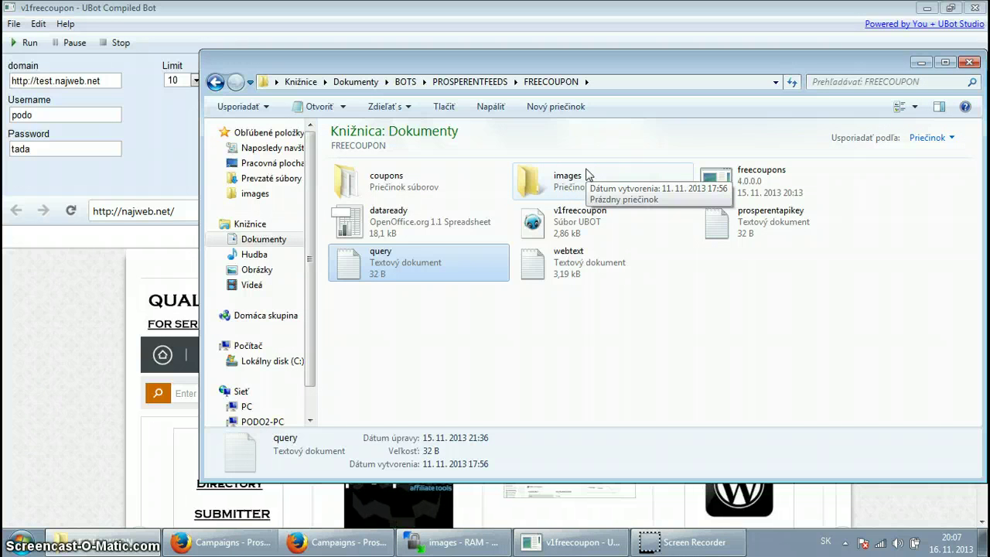
Check the contents of the coupons and images subfolders in the FREECOUPON folder.
double_click(379, 179)
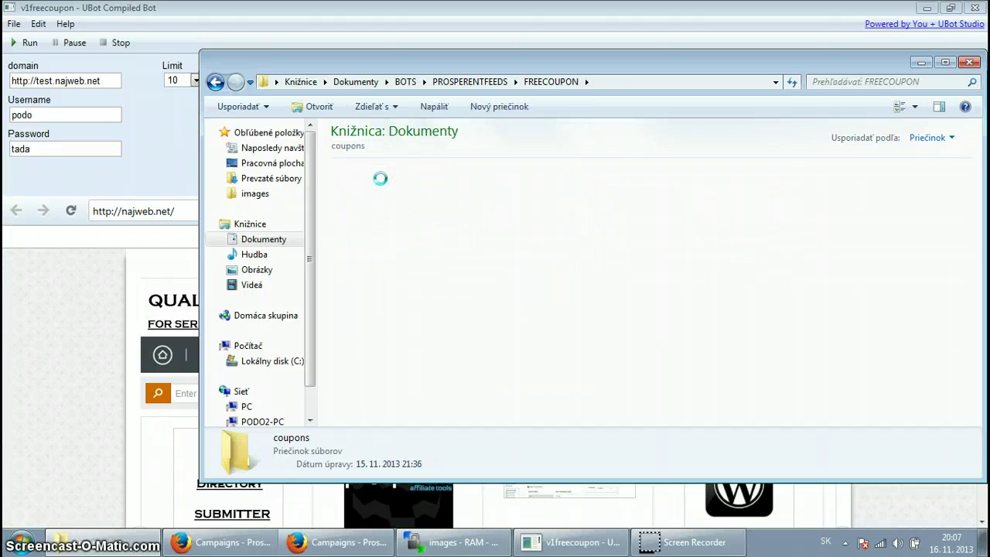
left_click(552, 82)
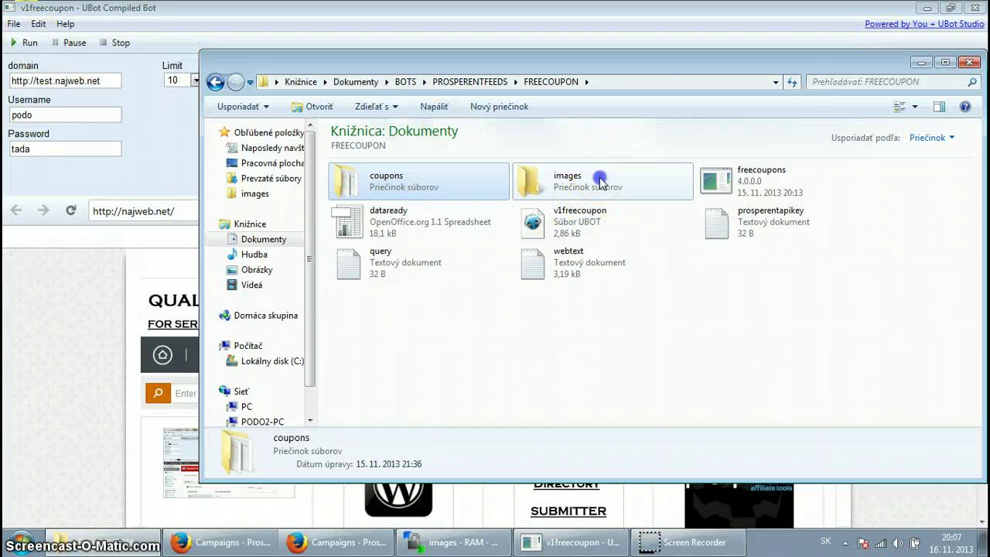
double_click(596, 184)
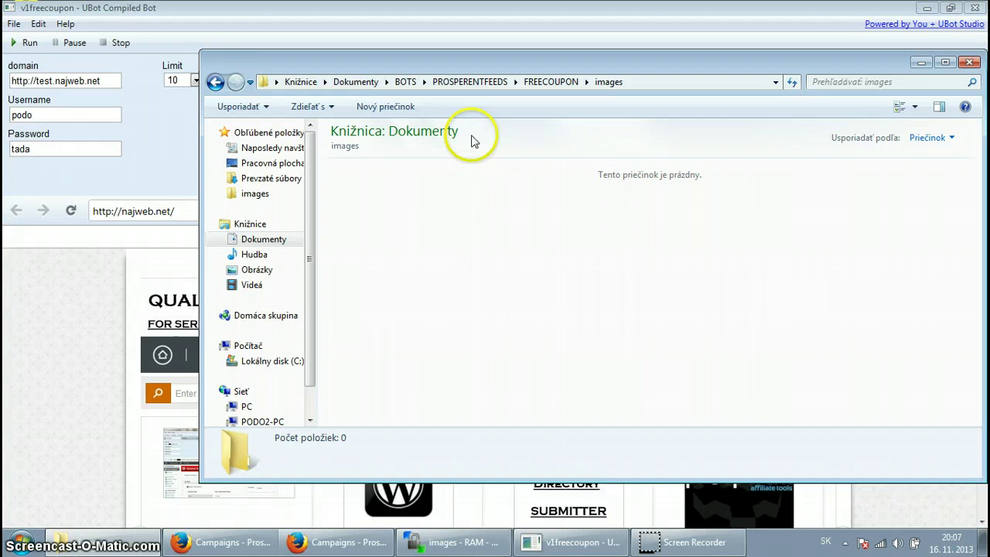
Run the v1freecoupon bot and check the files it downloads into the images folder.
left_click(15, 45)
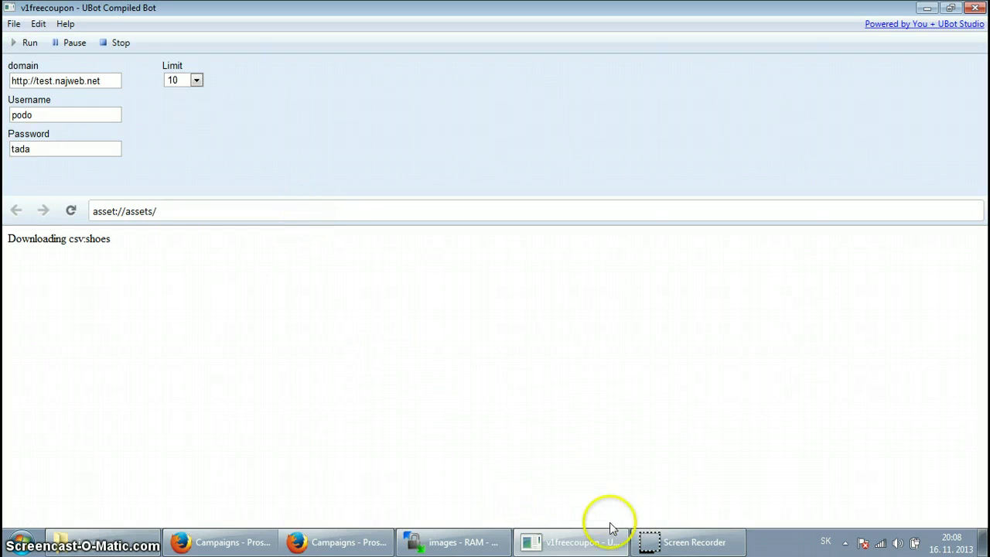
left_click(125, 545)
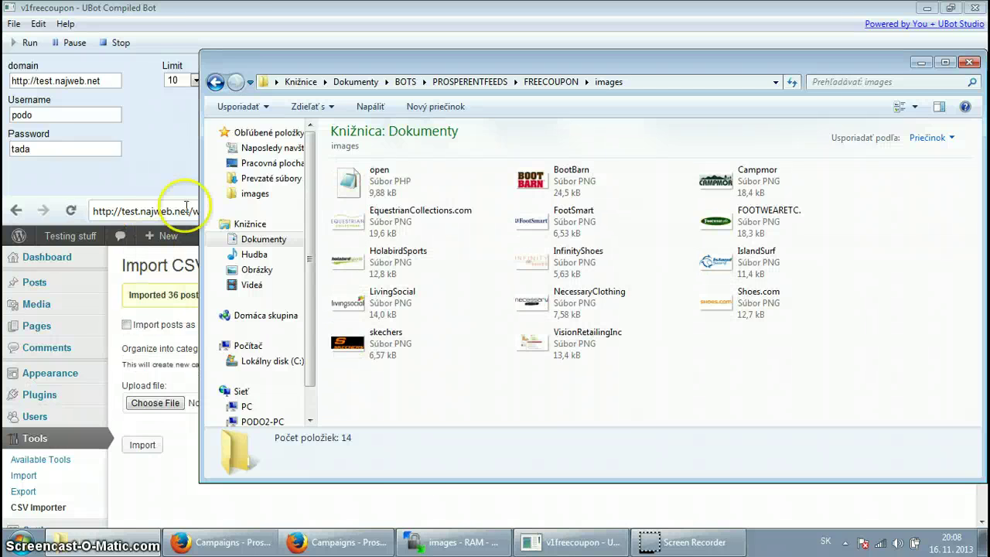
left_click(171, 163)
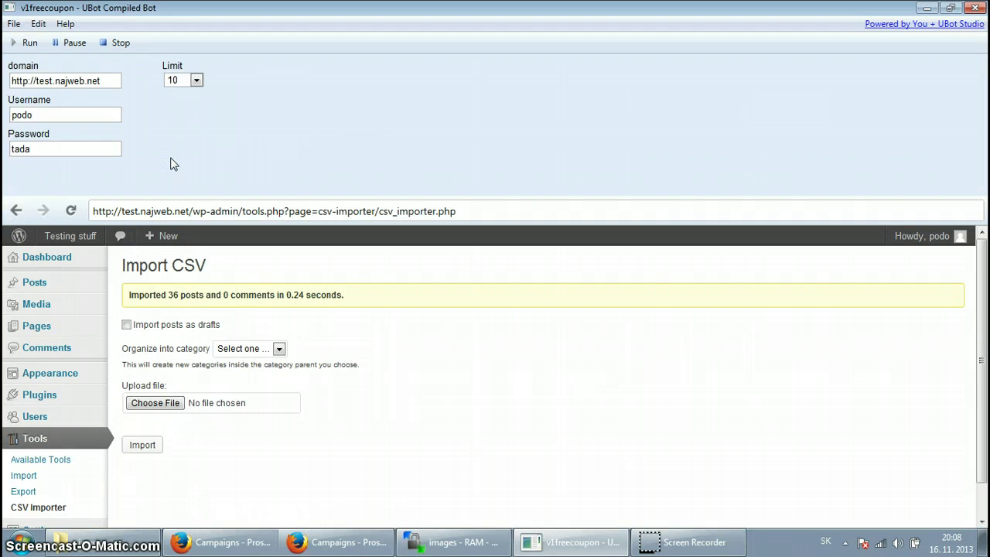
Review the post count and duration in the CSV import message, and open the WordPress posts list.
left_click_drag(170, 163, 320, 207)
left_click_drag(129, 295, 211, 287)
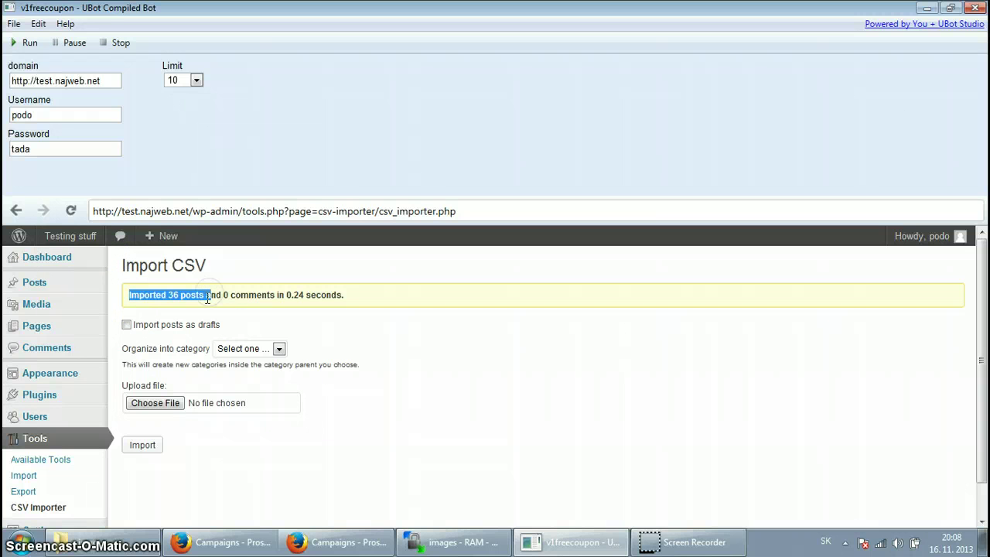
left_click(170, 294)
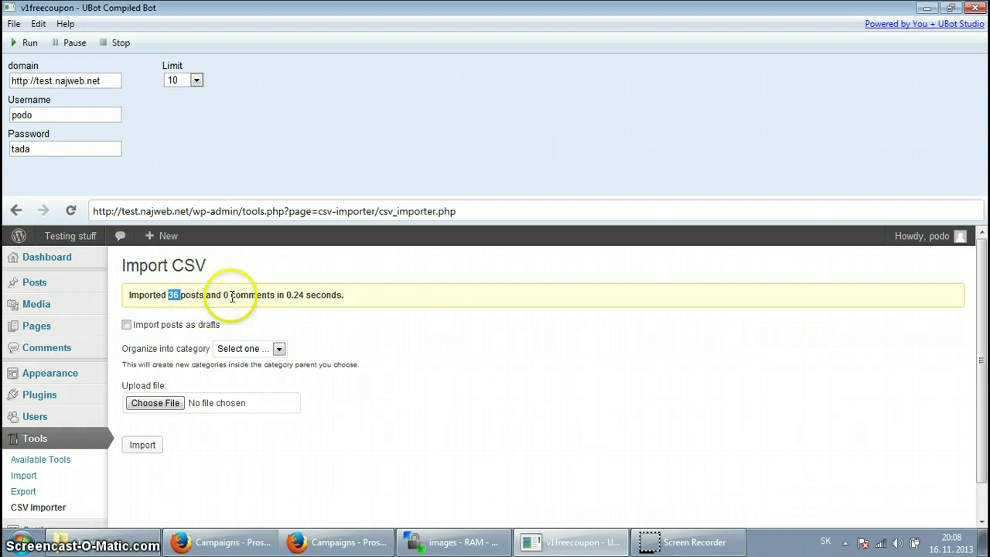
left_click_drag(287, 298, 307, 294)
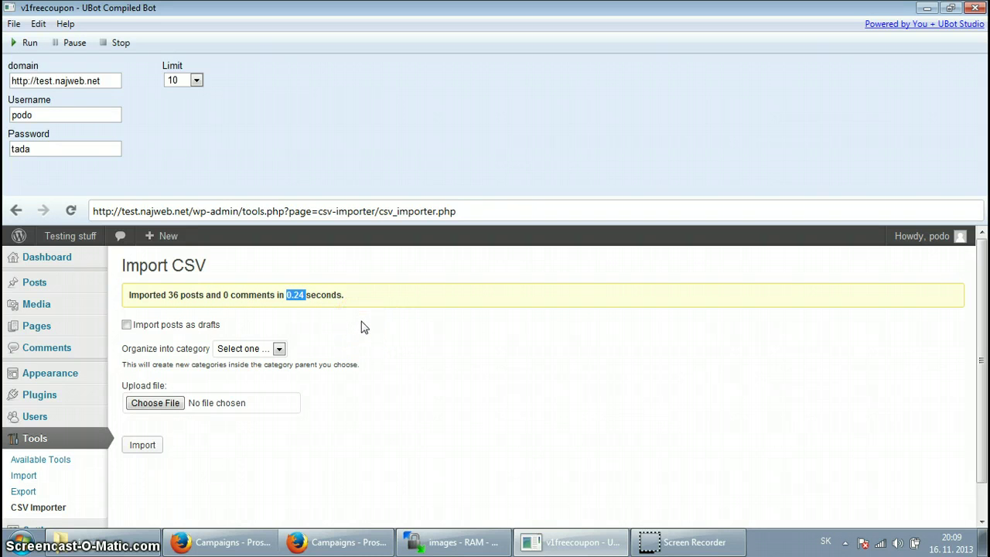
left_click(34, 283)
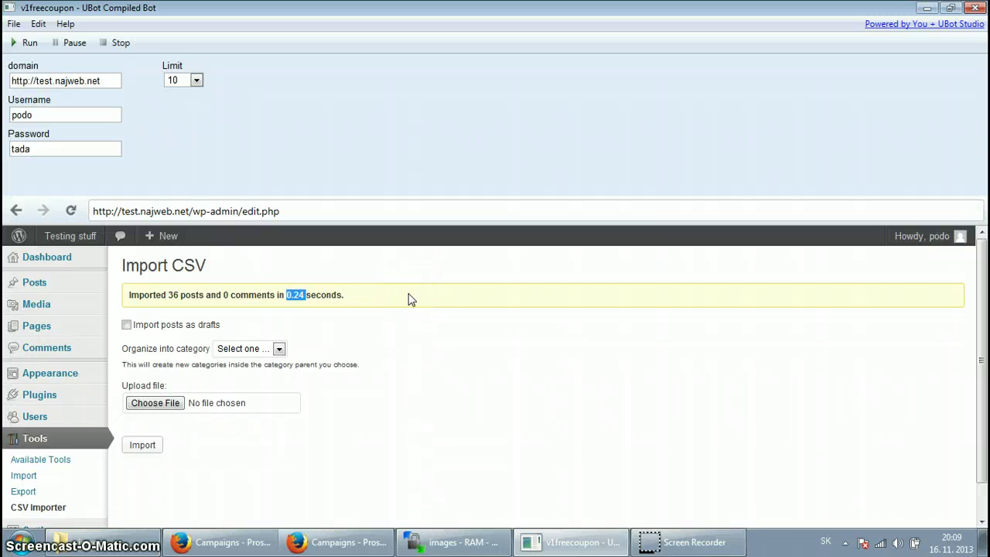
Switch to WinSCP and upload all files from the local FREECOUPON images folder to the site's public/images directory as a background transfer.
left_click(445, 545)
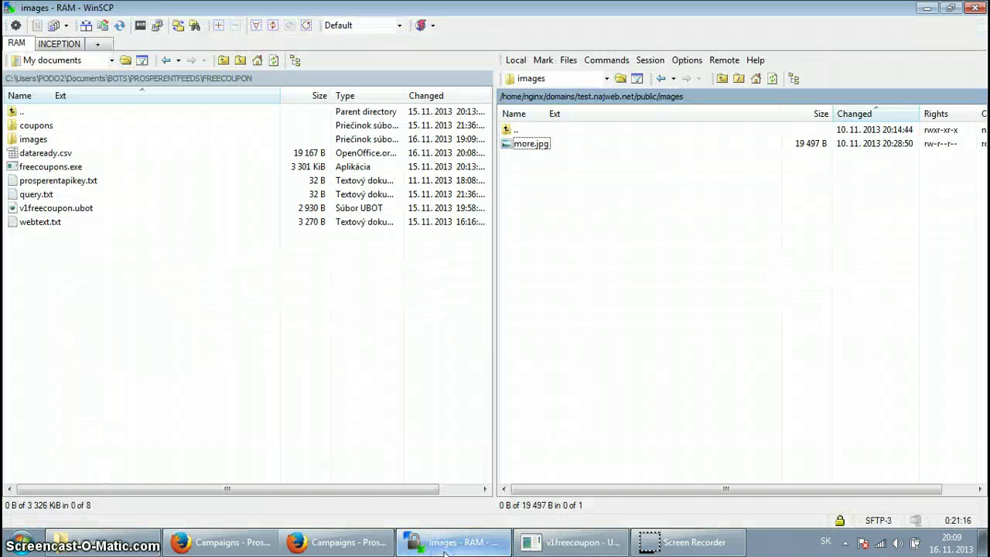
left_click(44, 138)
double_click(44, 139)
left_click(42, 126)
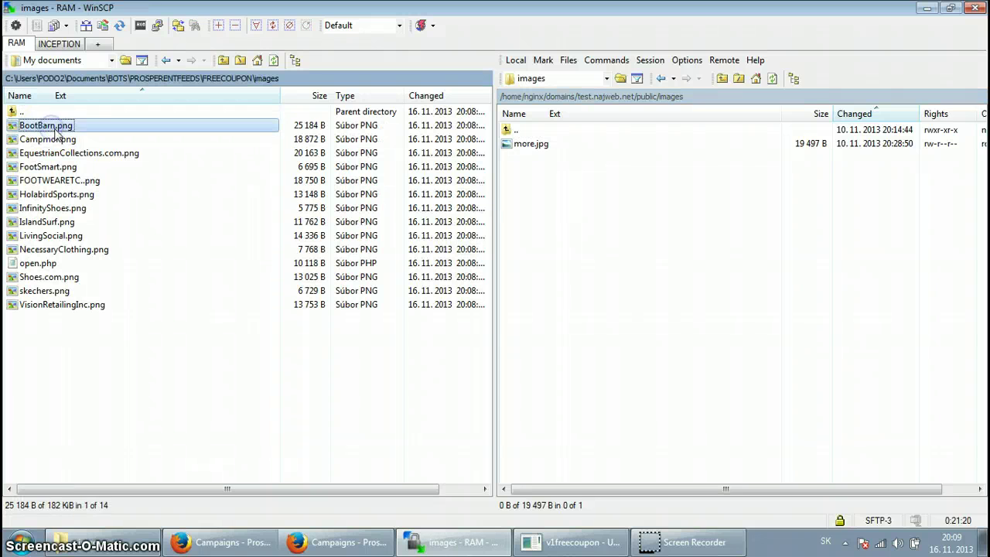
left_click_drag(87, 340, 609, 255)
left_click(409, 306)
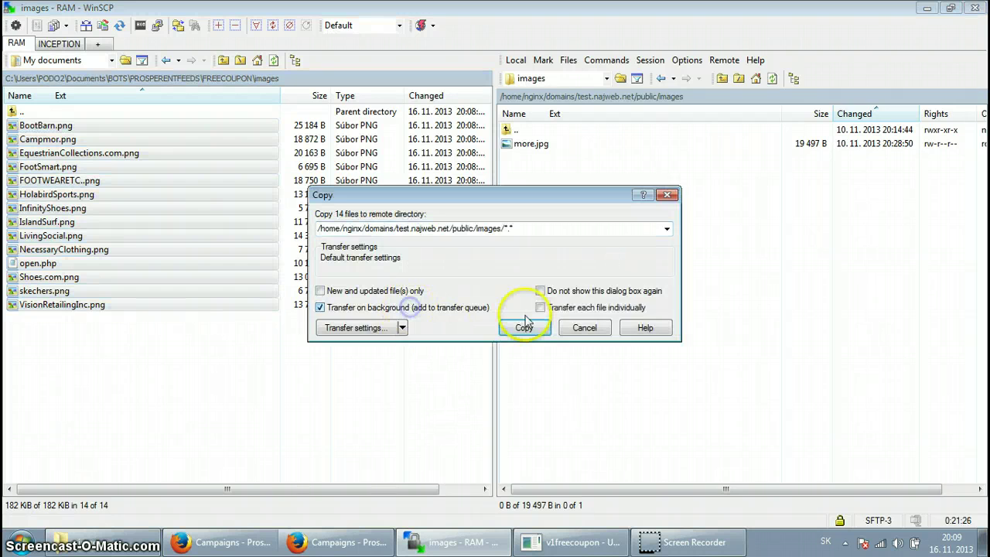
left_click(520, 330)
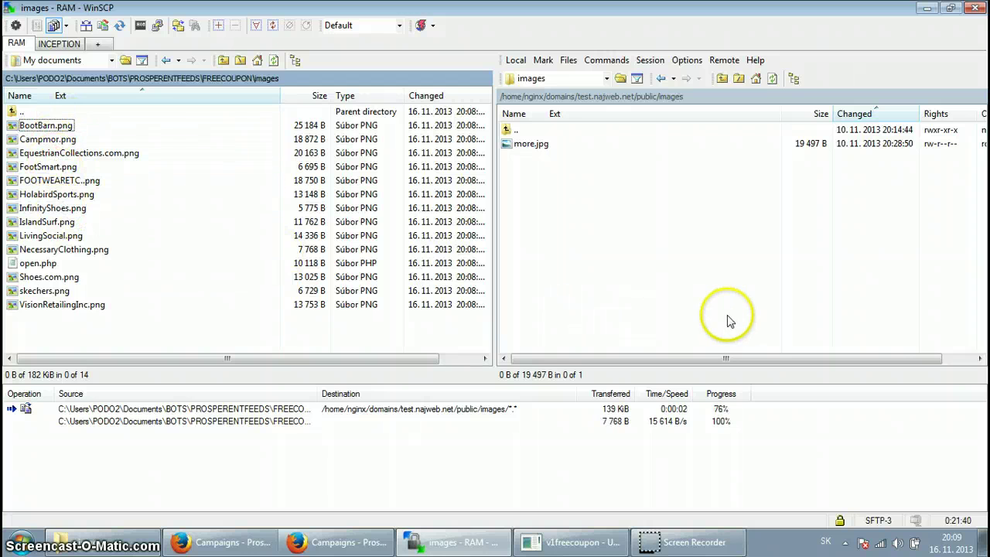
left_click(526, 144)
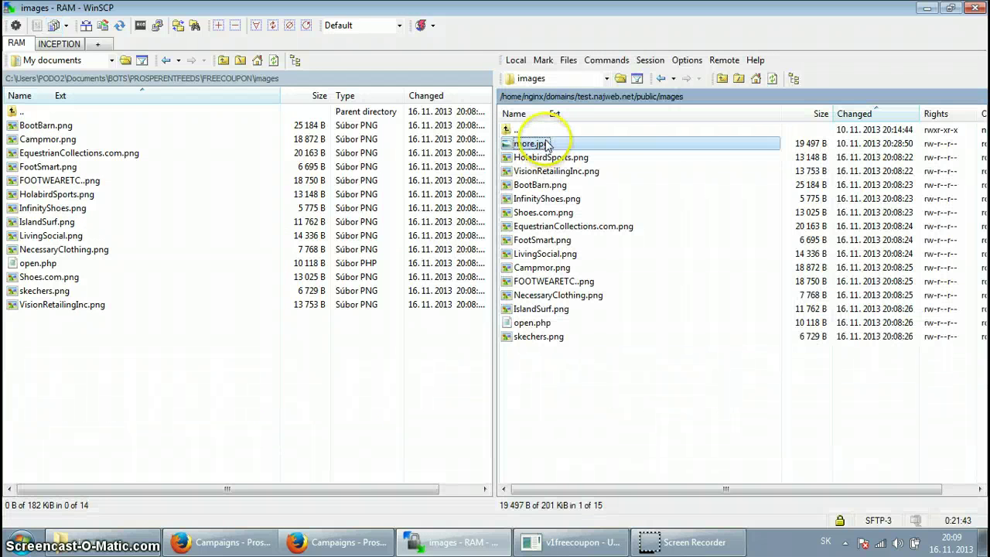
Open the uploaded open.php in the server's images directory, inspect its Prosperent coupon links, and close the file.
double_click(532, 323)
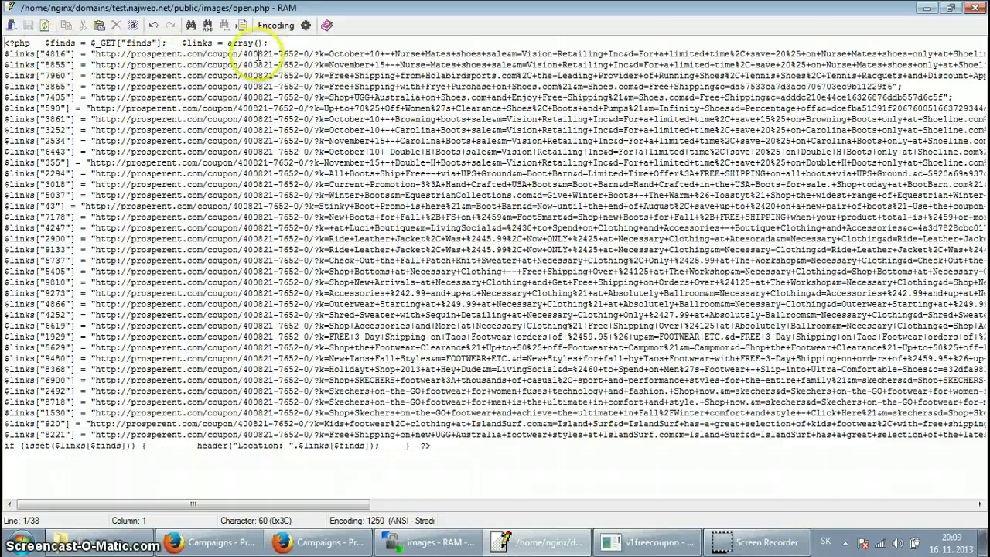
left_click_drag(94, 54, 446, 54)
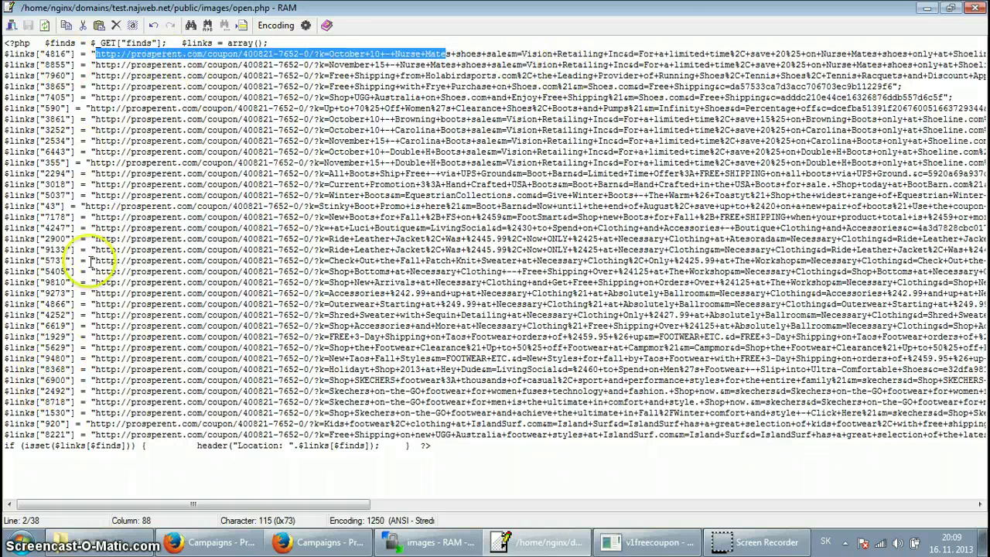
left_click(978, 10)
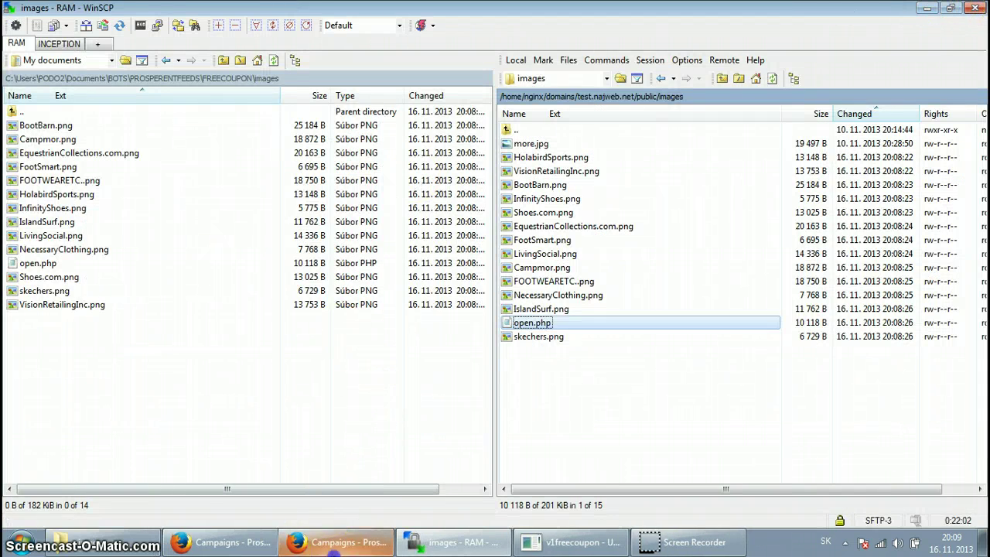
Switch to Firefox and load the Testing stuff home page to view the imported coupons and category list.
left_click(334, 545)
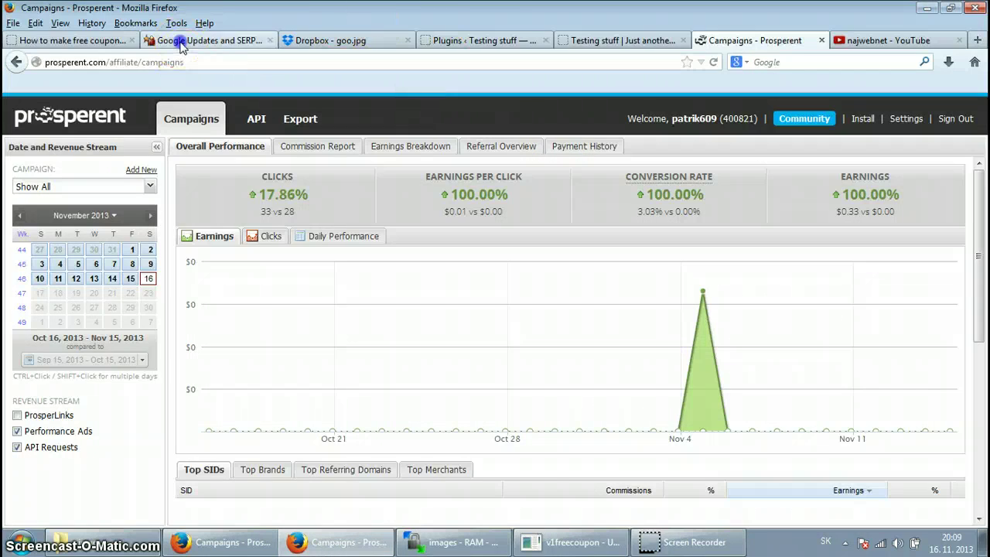
left_click(180, 45)
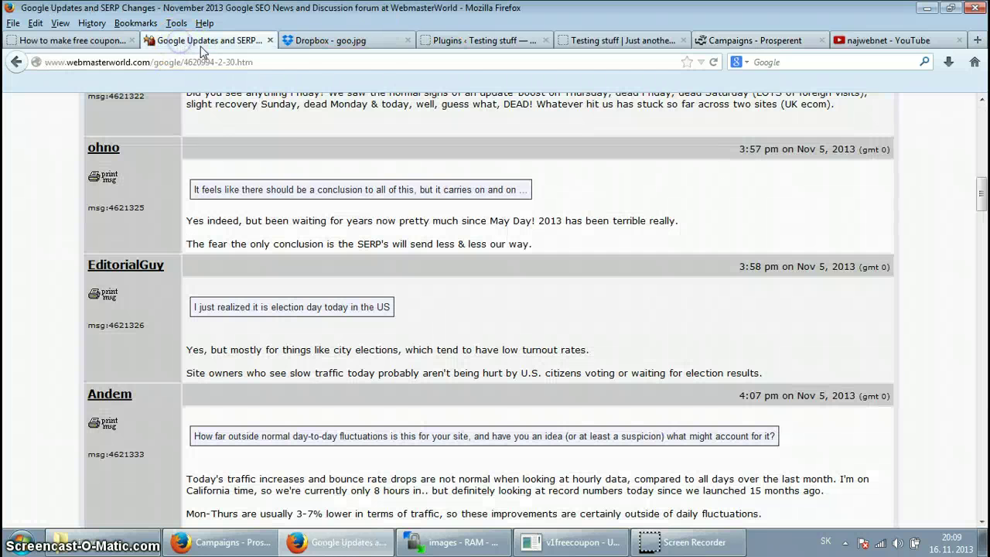
left_click(595, 42)
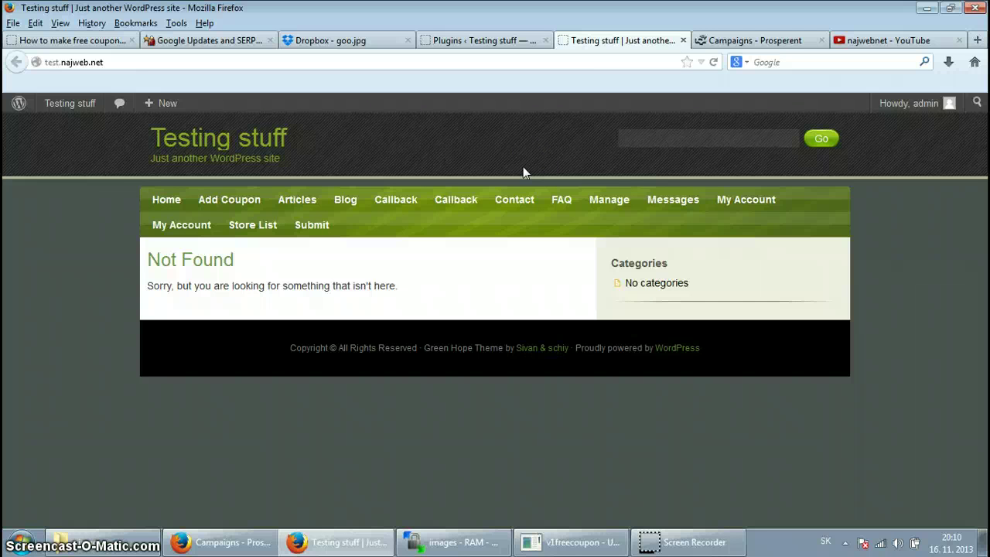
left_click(207, 144)
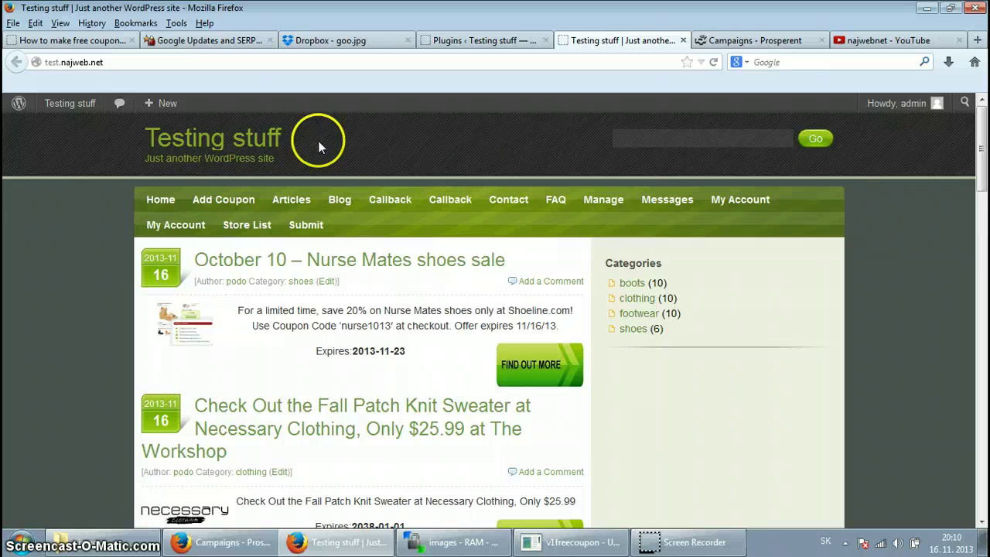
scroll(431, 154, "down", 2)
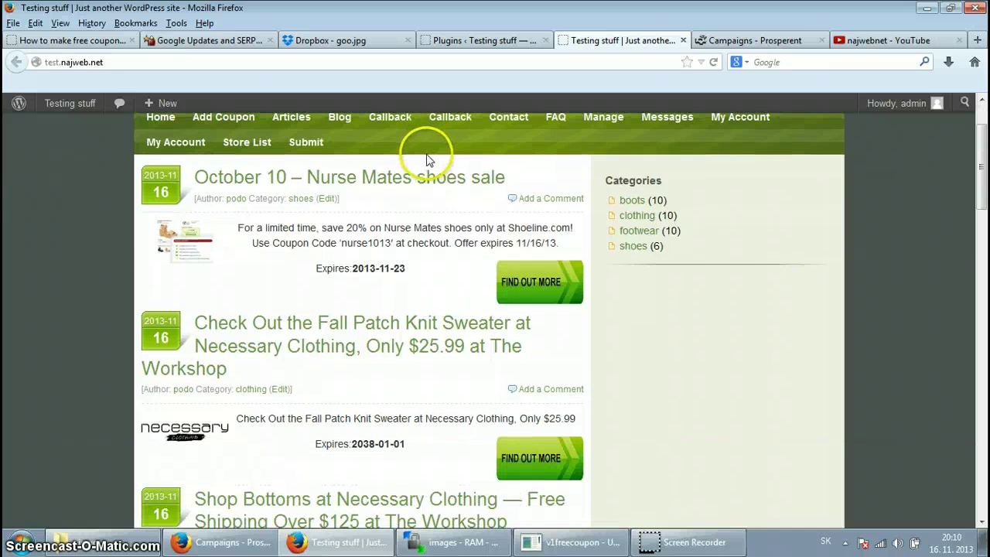
scroll(426, 152, "up", 2)
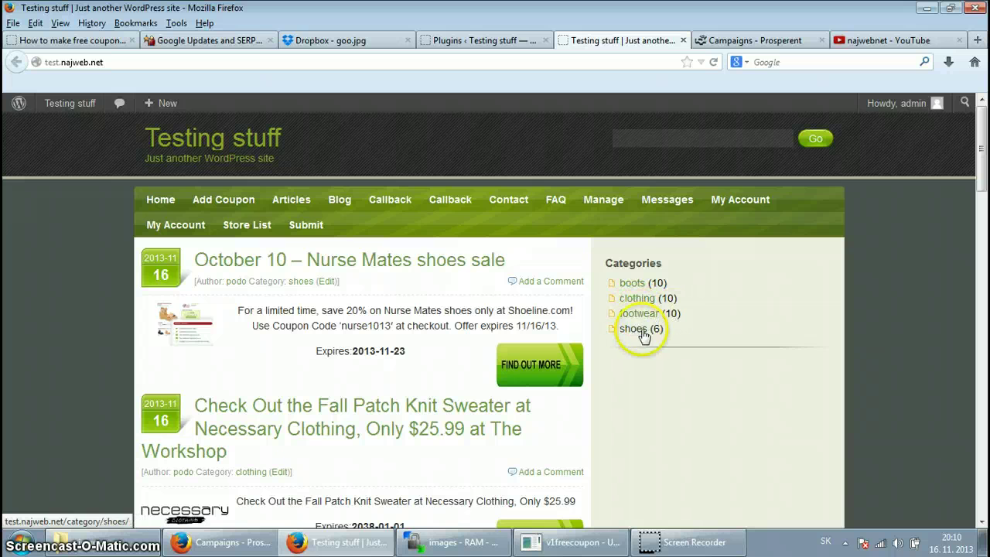
Browse the home page coupons and highlight the description and expiry date of the "Outerwear Starting at $9.99" coupon.
scroll(422, 279, "down", 1)
scroll(422, 279, "down", 6)
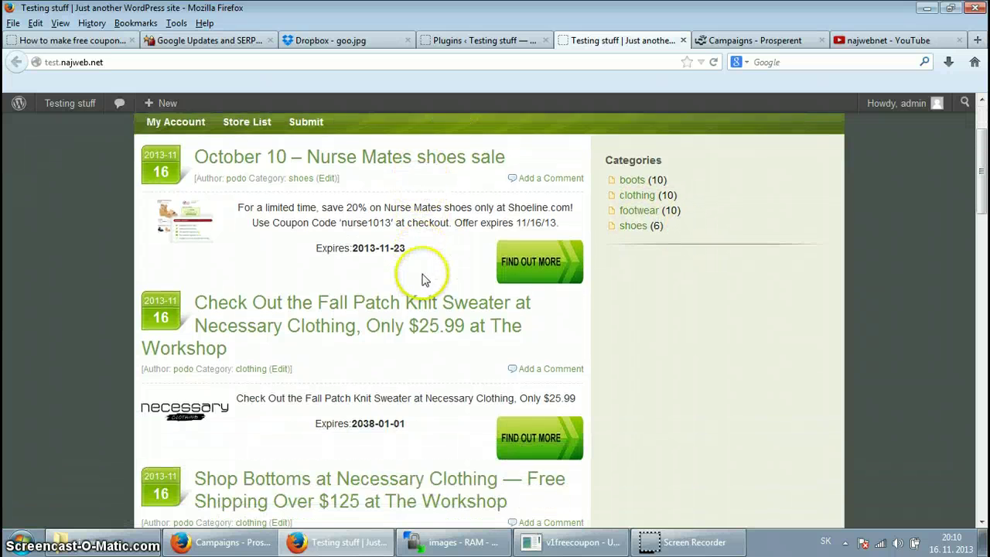
scroll(422, 278, "down", 10)
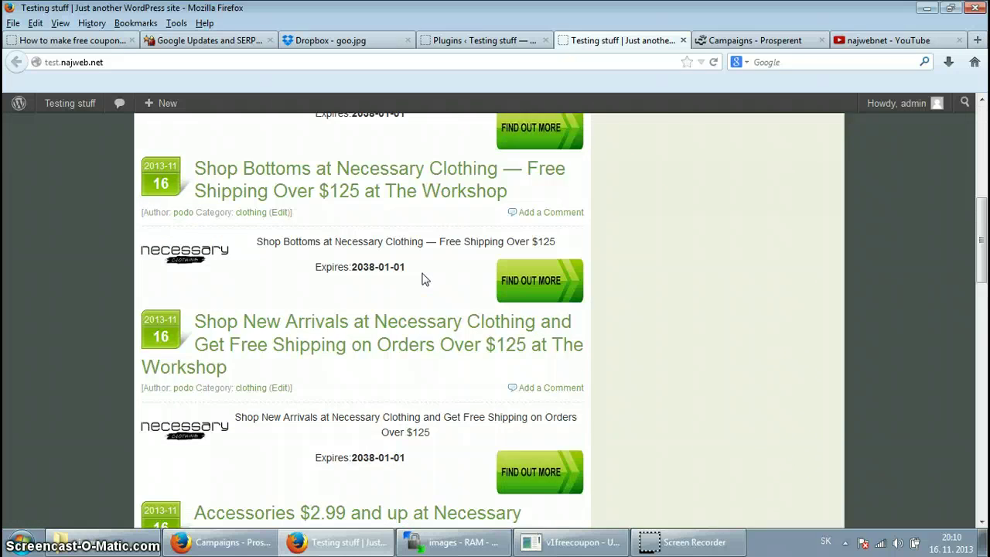
scroll(422, 279, "down", 4)
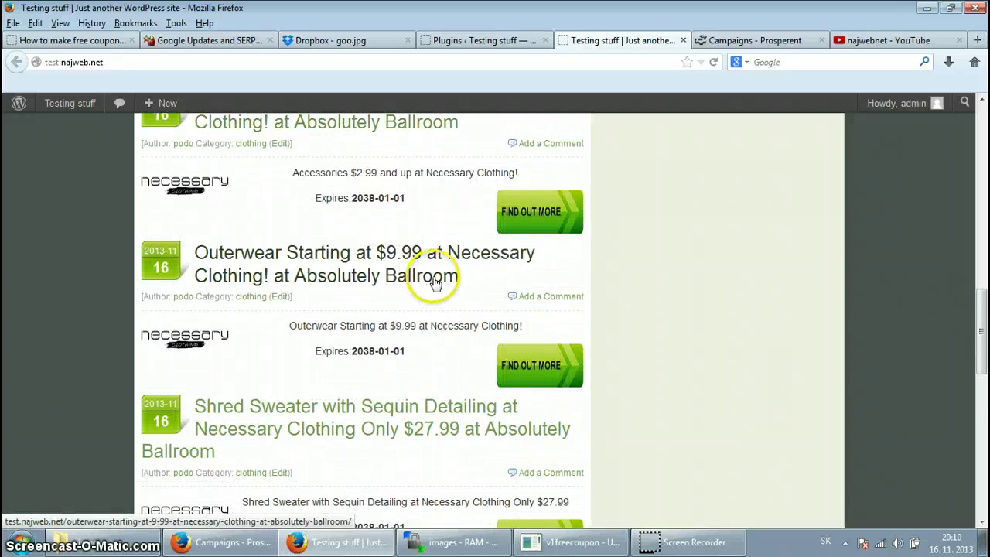
scroll(423, 280, "down", 4)
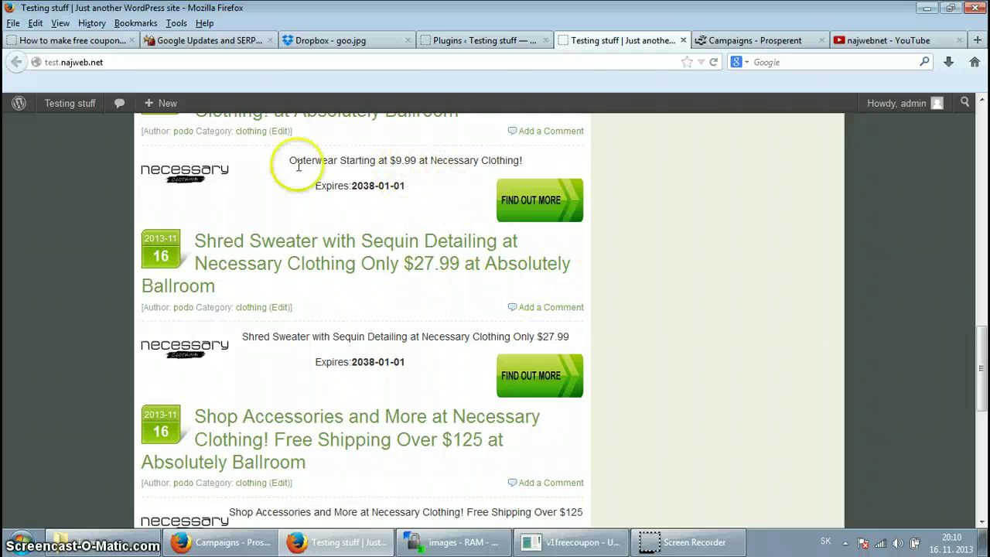
scroll(451, 240, "up", 6)
left_click_drag(462, 357, 255, 317)
left_click_drag(290, 407, 522, 409)
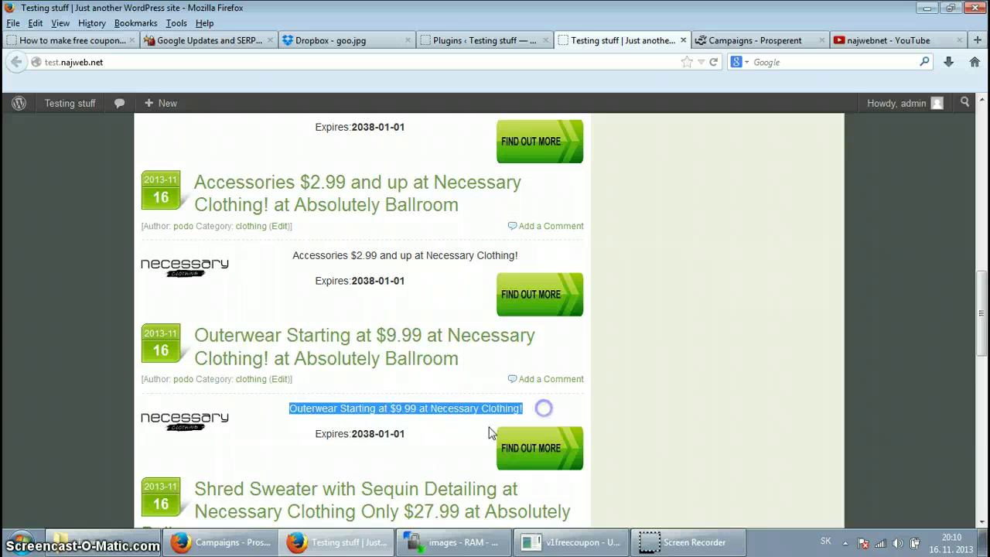
left_click_drag(403, 433, 317, 433)
Check the Find Out More link targets of the remaining coupons down to the end of the home page.
scroll(378, 464, "down", 10)
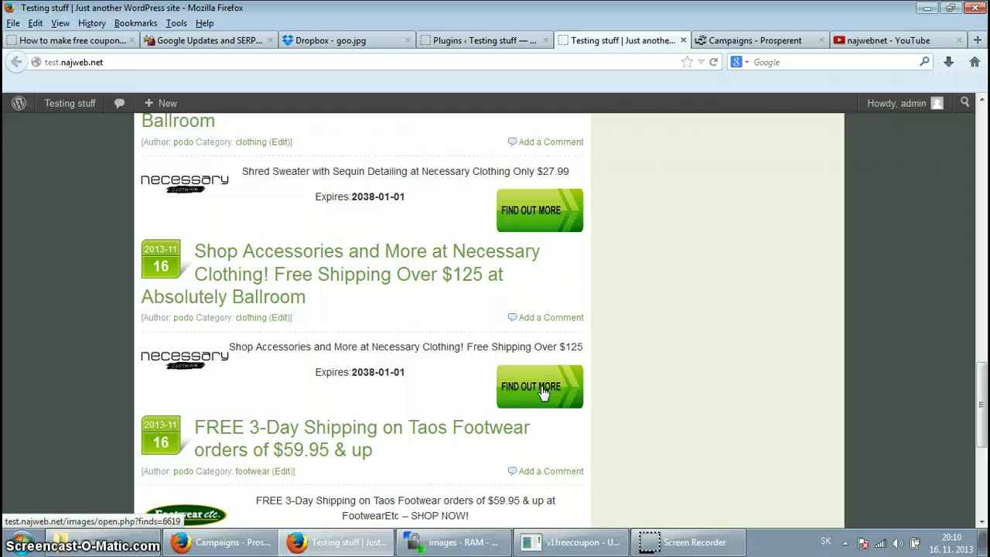
scroll(543, 392, "down", 5)
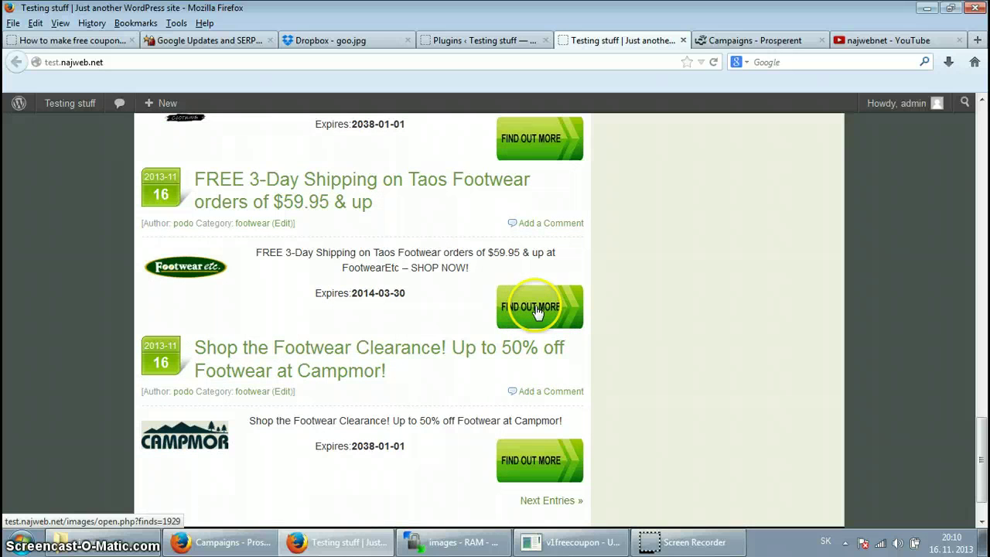
scroll(535, 312, "down", 1)
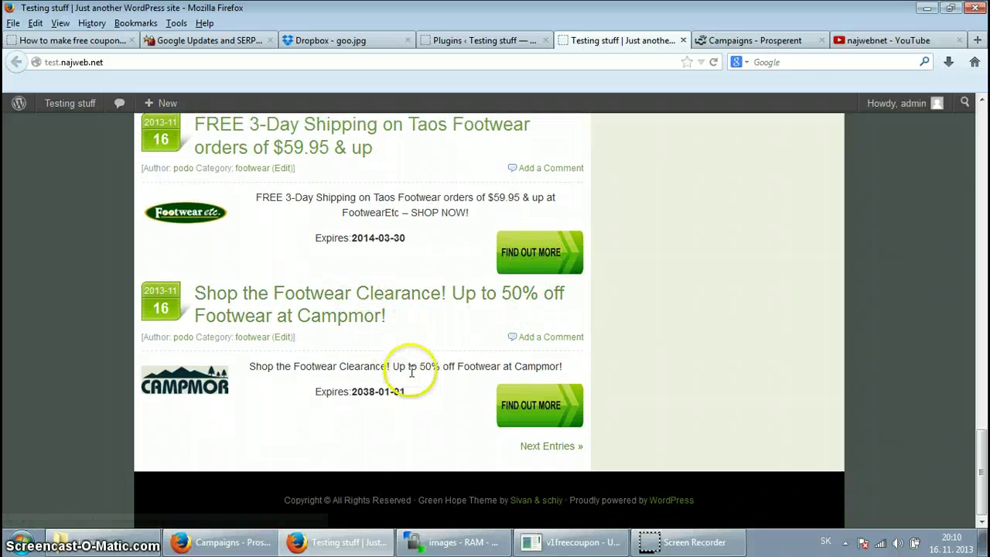
Open the shoes category of the test site and view its coupons.
scroll(732, 219, "up", 1)
scroll(719, 224, "up", 10)
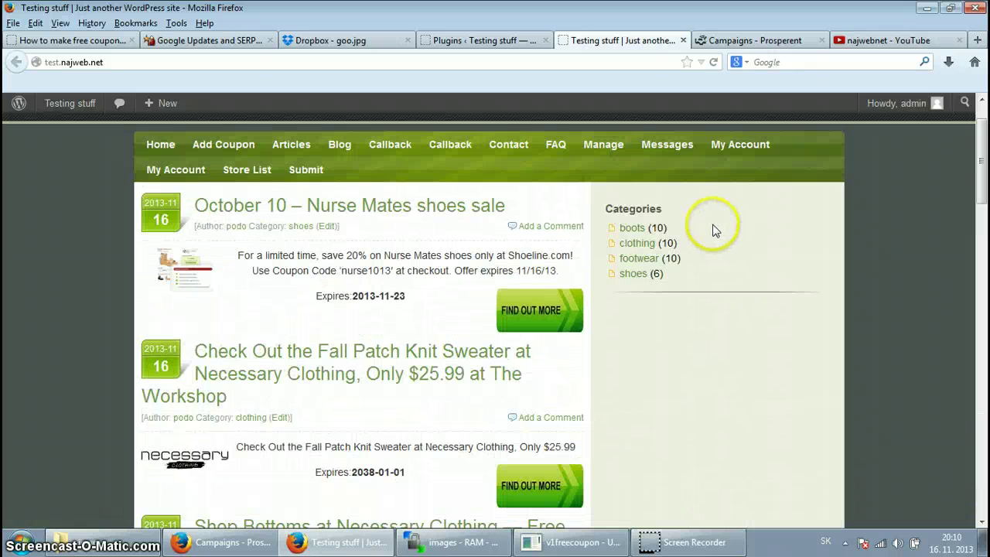
left_click(632, 276)
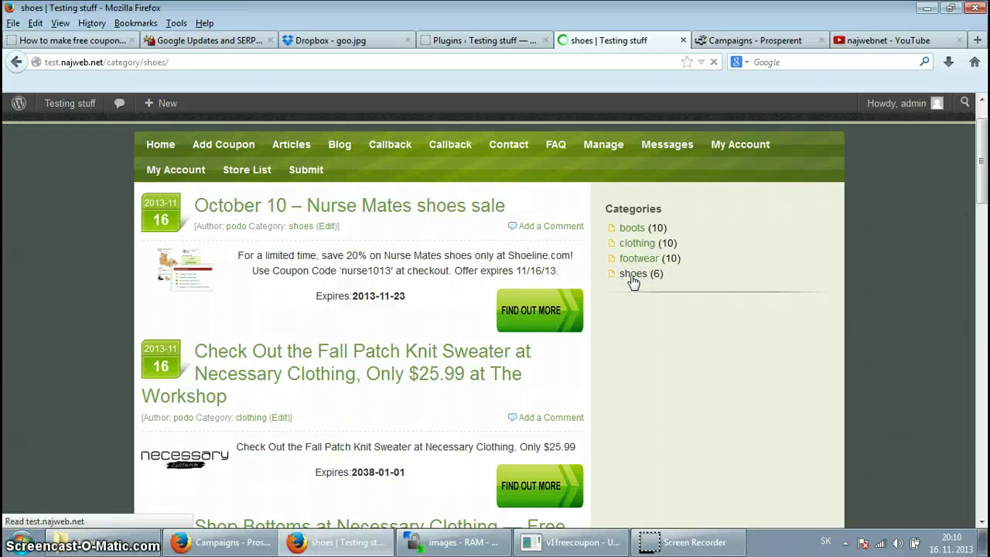
scroll(618, 290, "down", 2)
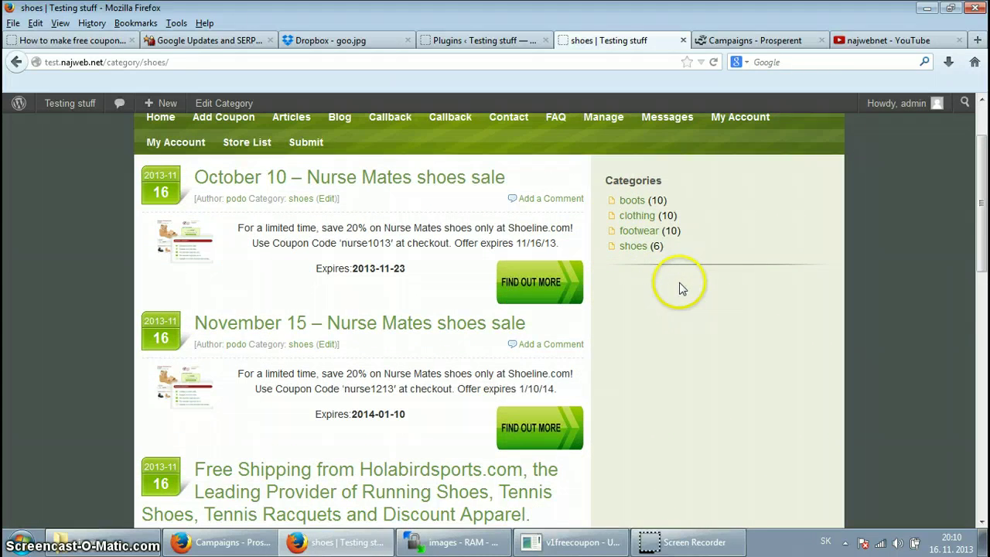
Go to the "How to make free coupon - discount website" article and look through it down to the contact form.
left_click(81, 39)
scroll(464, 197, "up", 5)
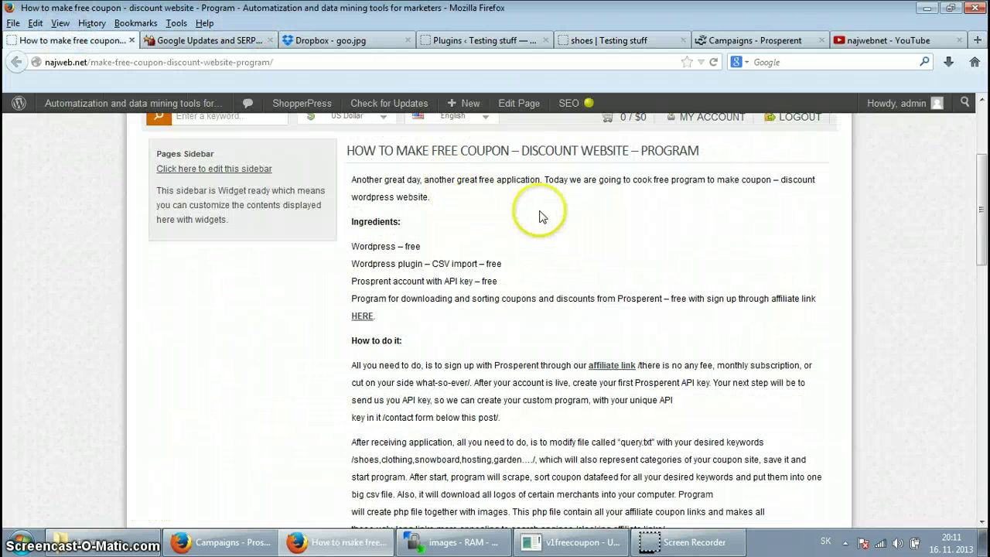
scroll(556, 240, "up", 3)
scroll(595, 292, "down", 4)
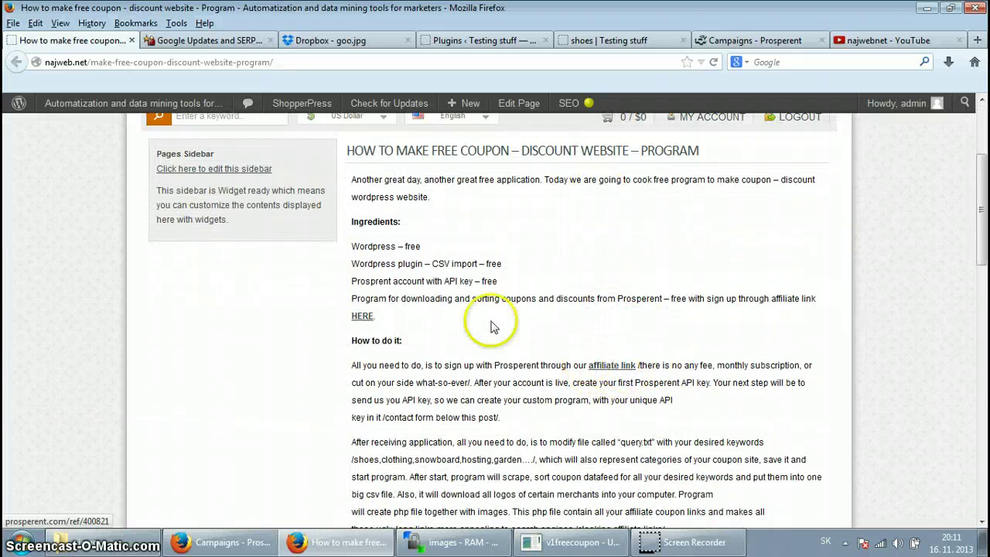
scroll(504, 322, "down", 15)
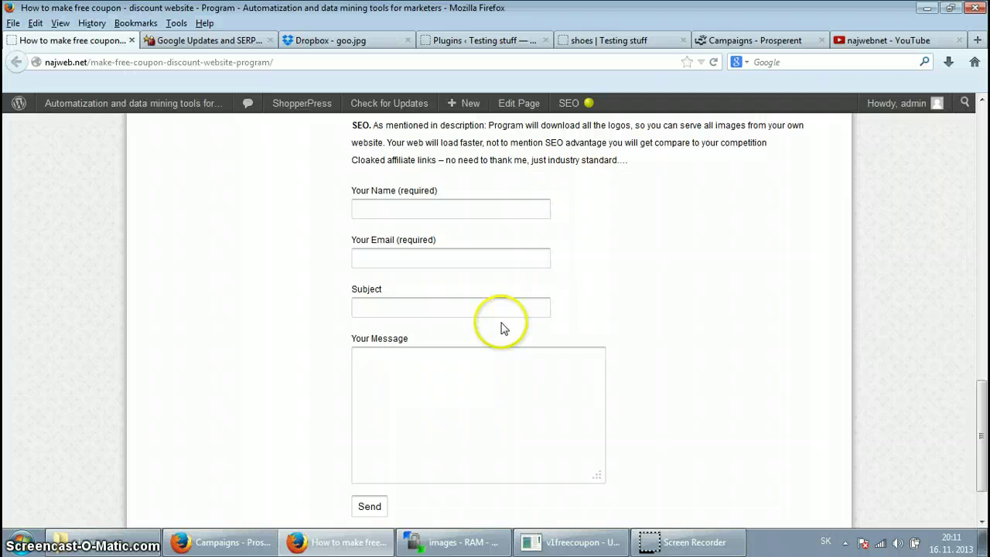
Fill the contact form's name and email fields with placeholder text, leave the message empty, and return to the article's ingredients.
left_click(375, 206)
type("xfn")
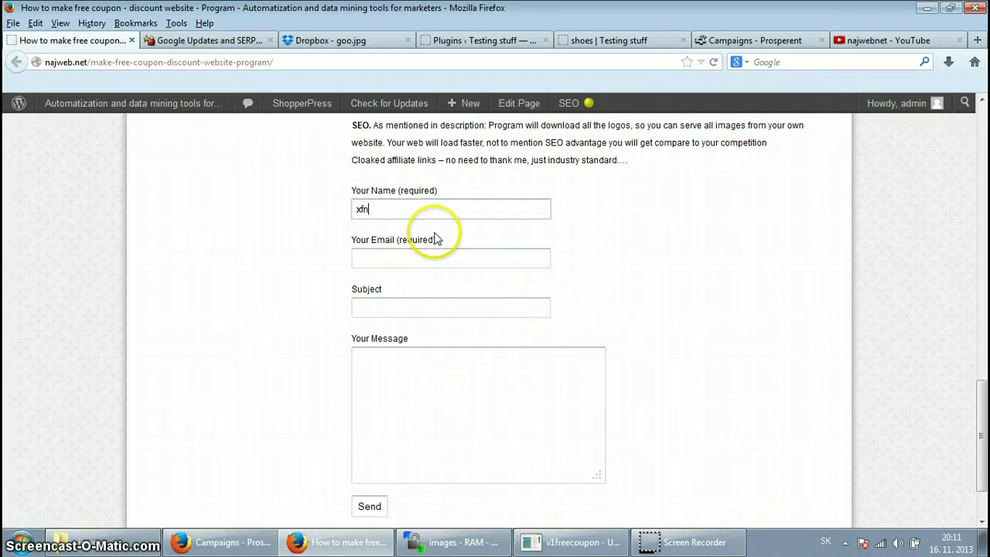
left_click(387, 260)
type("fhn")
left_click(388, 377)
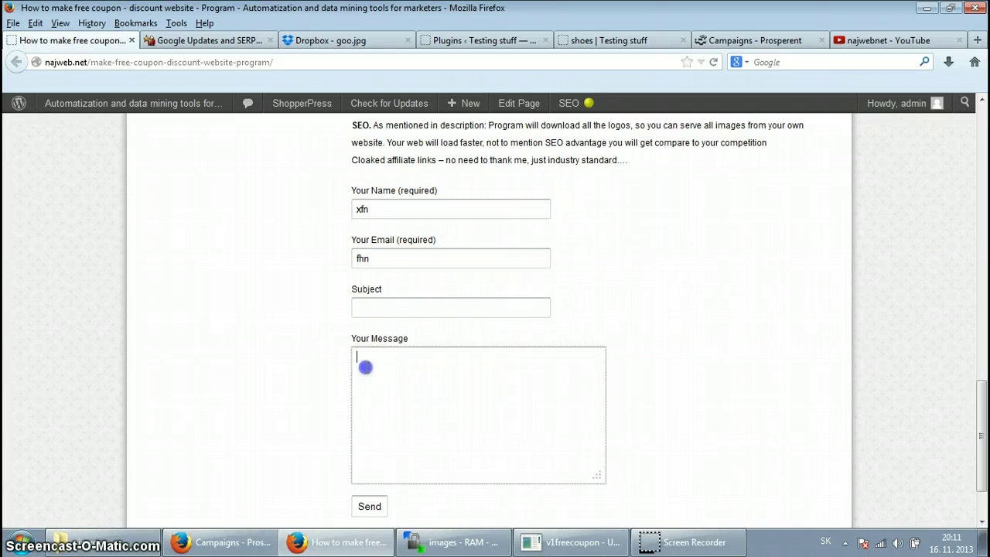
left_click(561, 354)
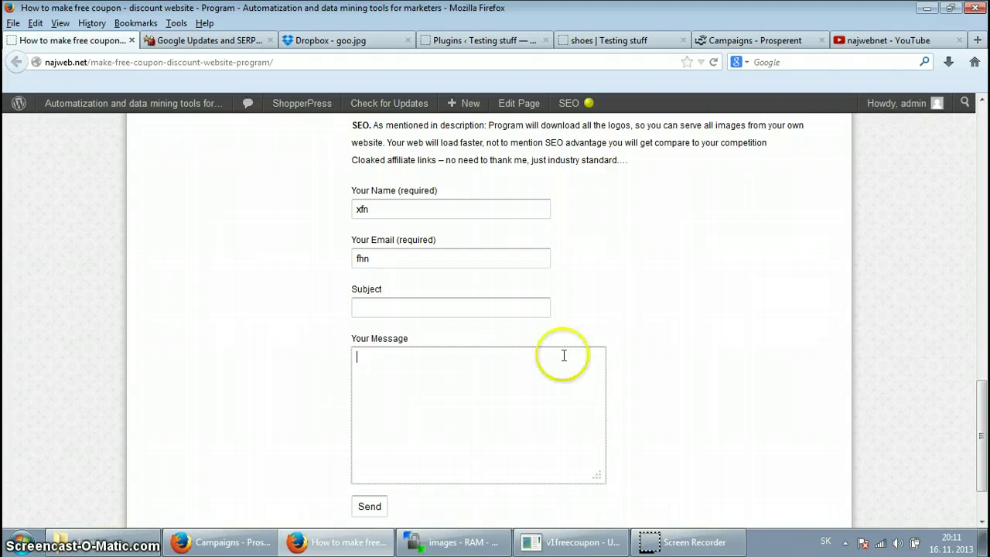
scroll(587, 335, "up", 8)
scroll(576, 332, "up", 8)
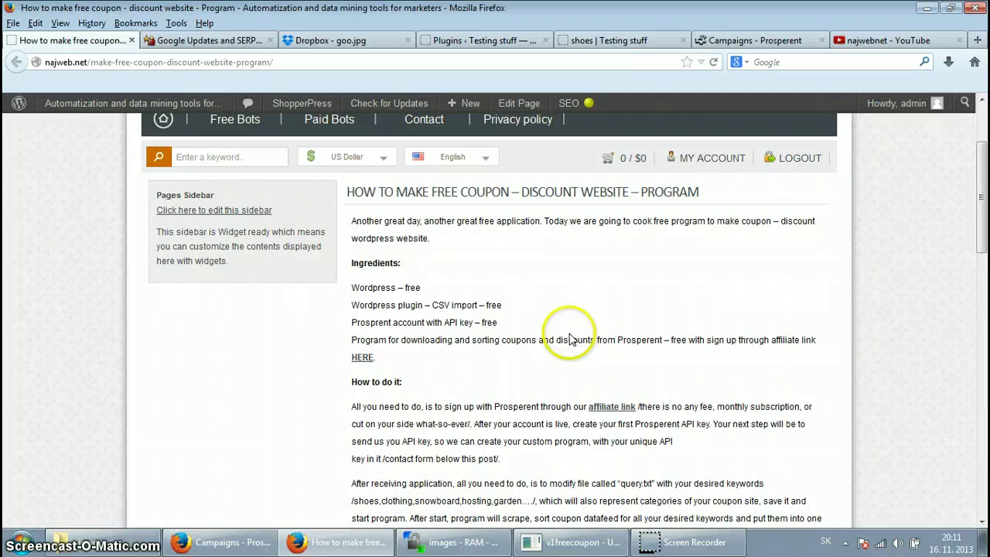
Return to the test site's shoes category and review all its coupons with their logos and expiry dates.
left_click(642, 43)
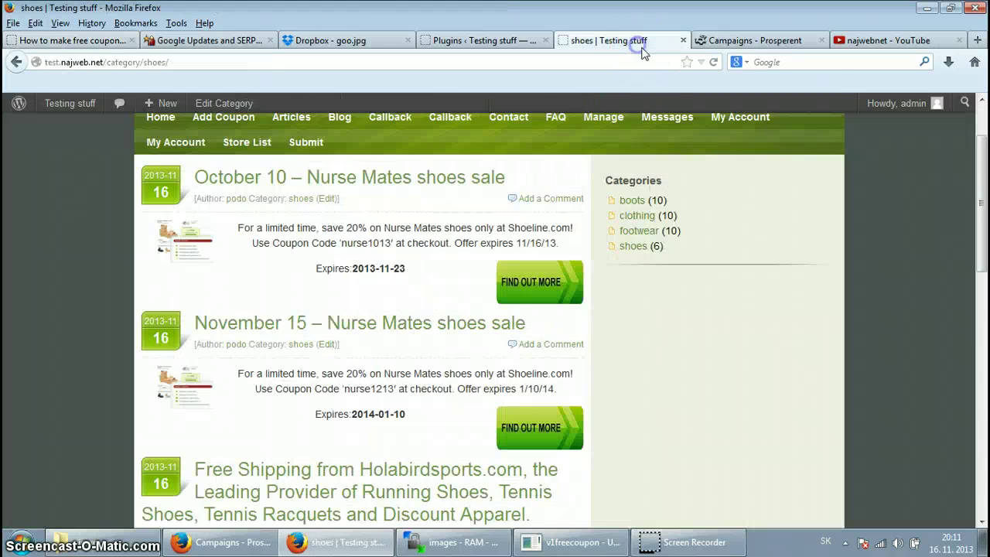
scroll(722, 199, "down", 5)
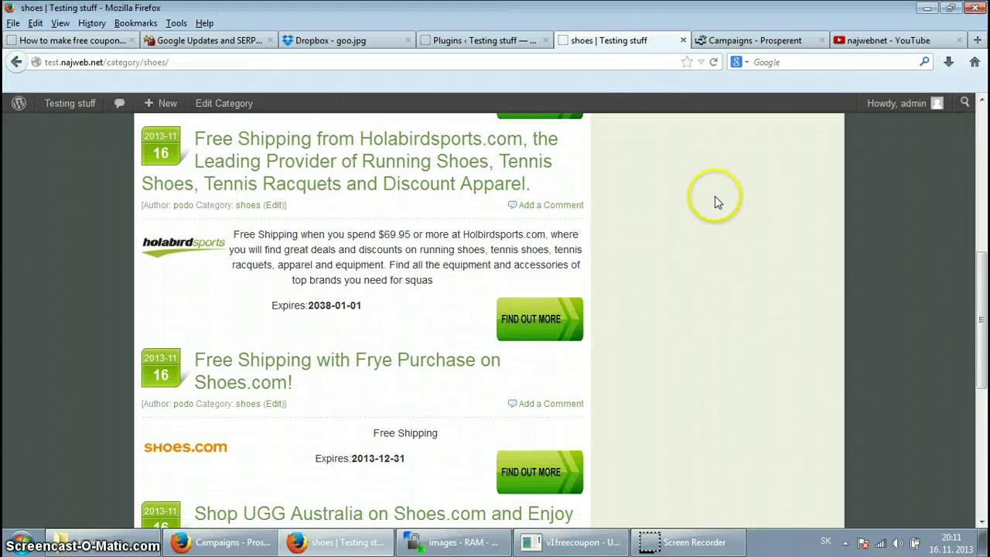
scroll(714, 201, "up", 4)
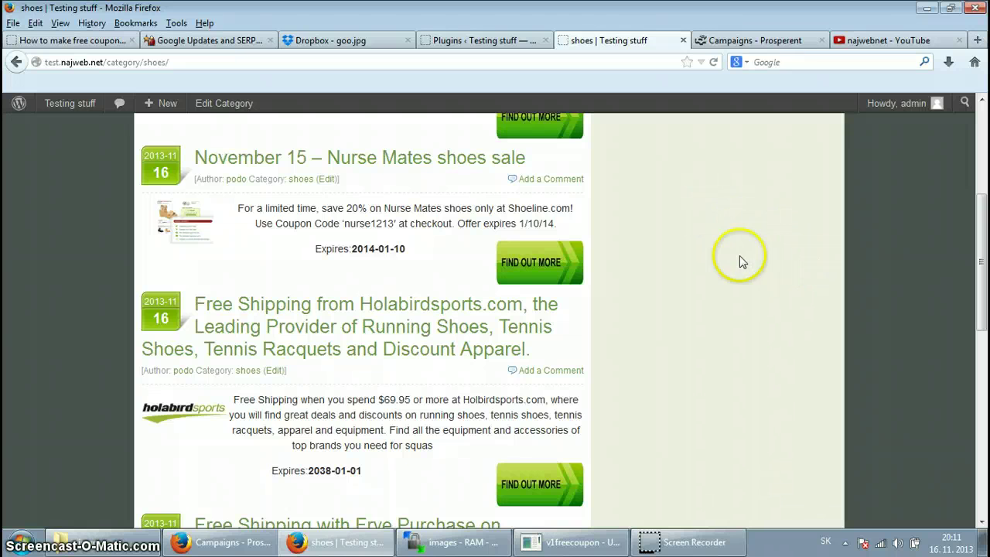
scroll(580, 267, "down", 10)
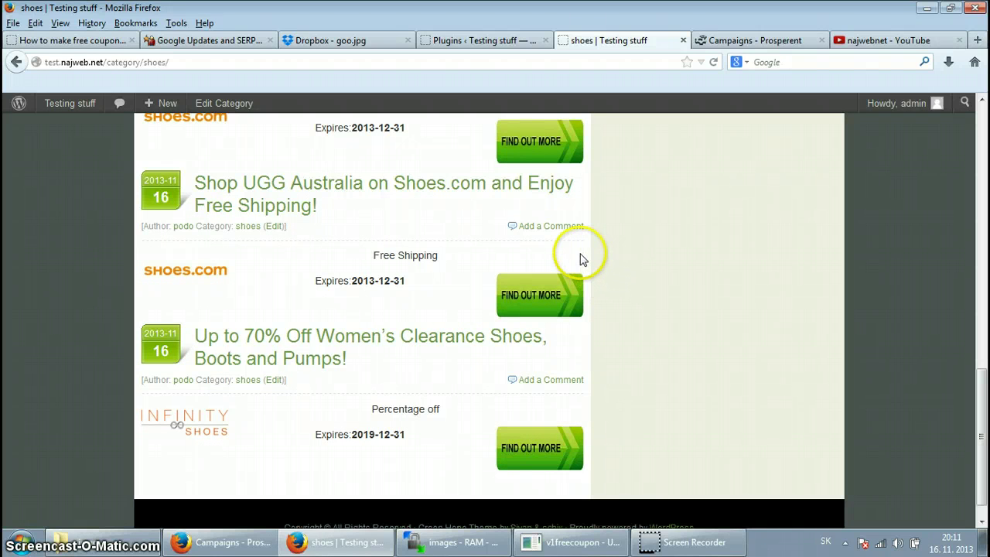
scroll(580, 259, "up", 8)
scroll(573, 255, "up", 5)
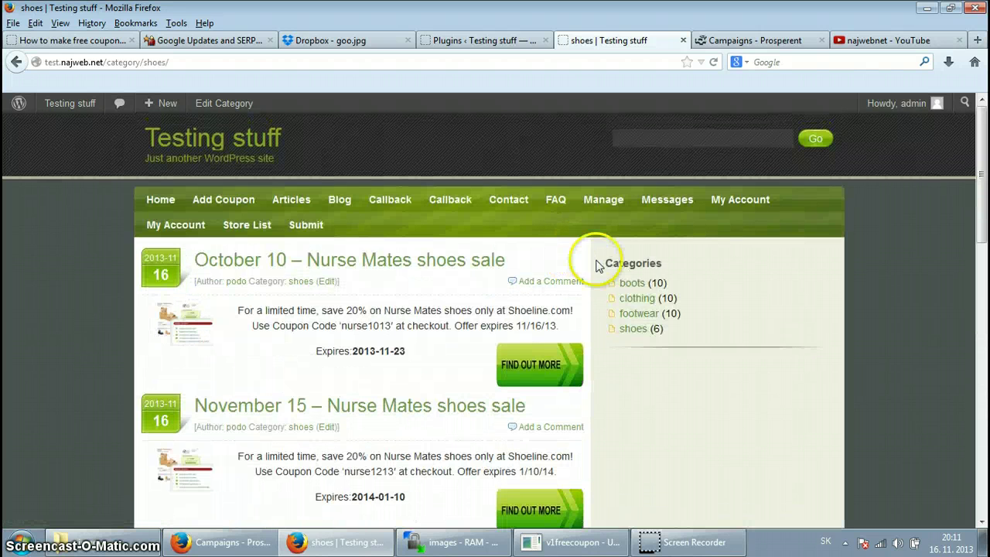
Read the "How to do it" instructions and the FREE, PROSPERENT and SEO reasons in the coupon website article.
left_click(48, 45)
scroll(495, 263, "down", 3)
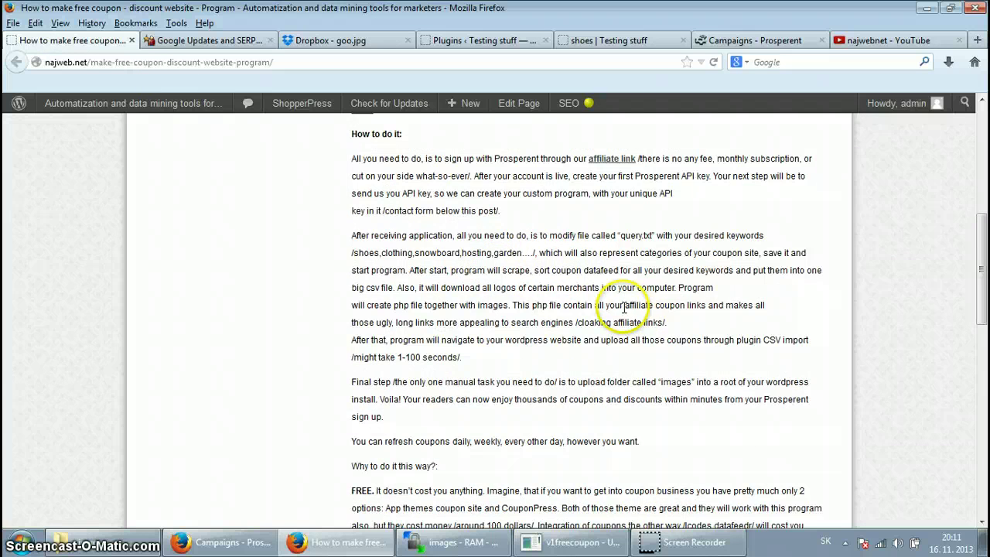
scroll(642, 313, "down", 2)
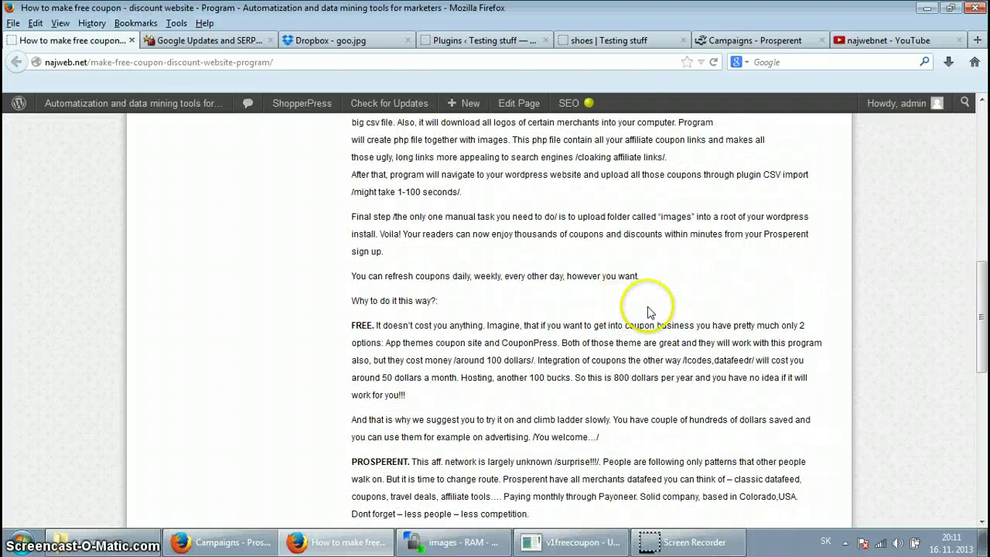
scroll(640, 310, "up", 2)
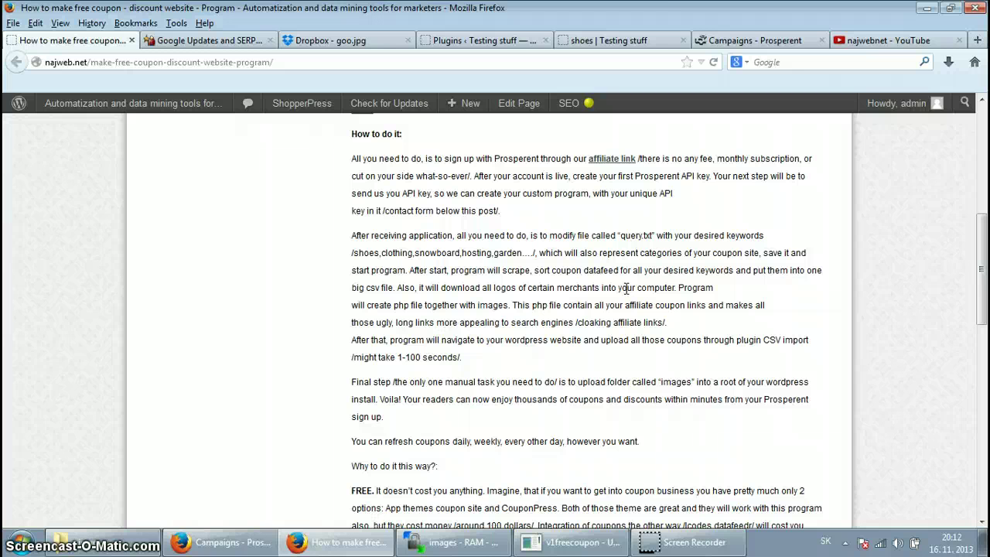
scroll(630, 284, "down", 5)
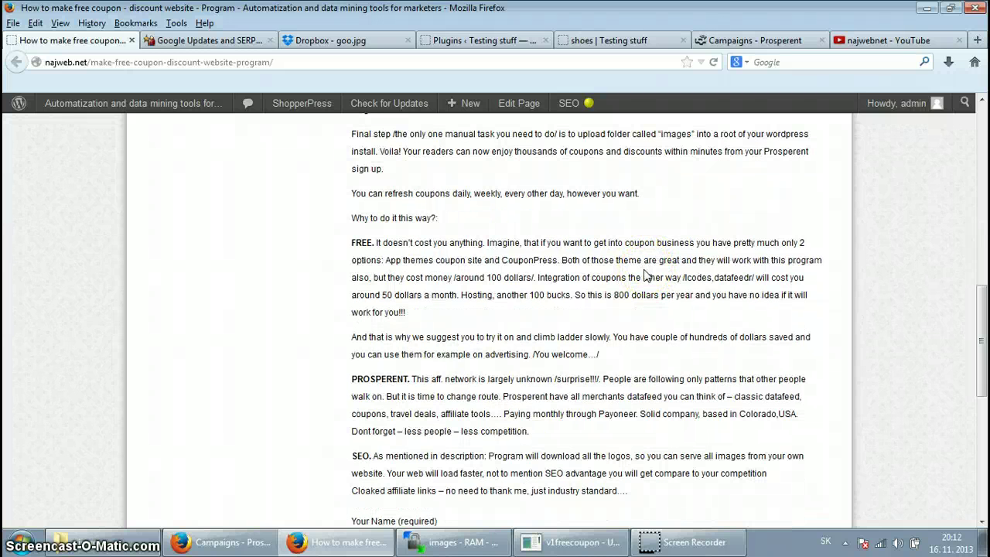
left_click(644, 278)
scroll(639, 282, "up", 1)
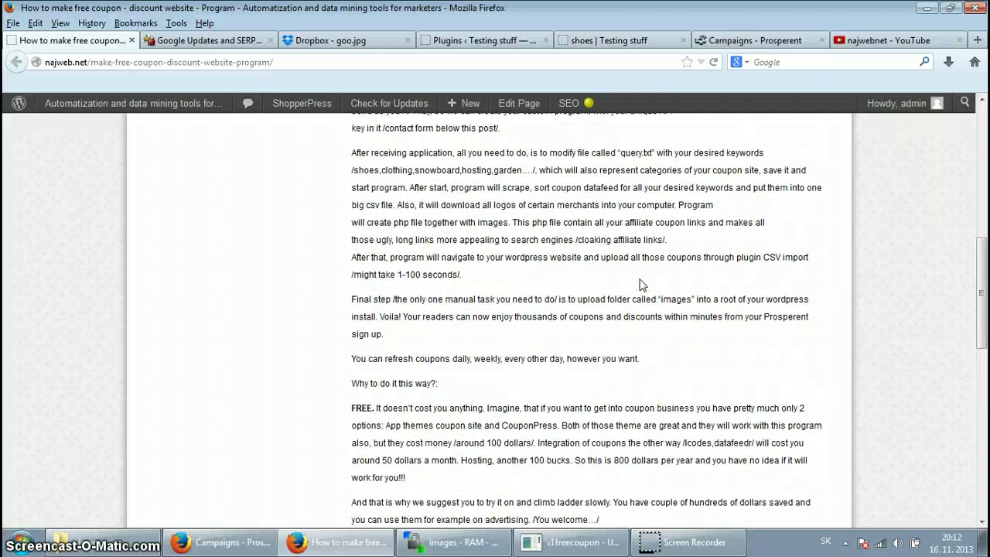
scroll(640, 284, "up", 2)
scroll(639, 271, "up", 9)
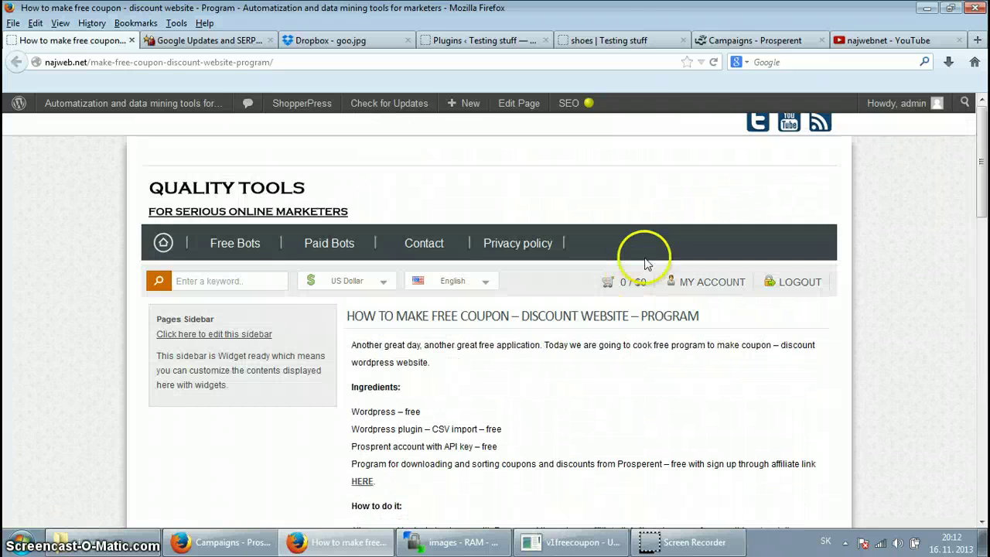
Go back to the shoes category page and look over its coupons through the last entry.
left_click(601, 40)
scroll(783, 155, "down", 3)
scroll(779, 158, "down", 4)
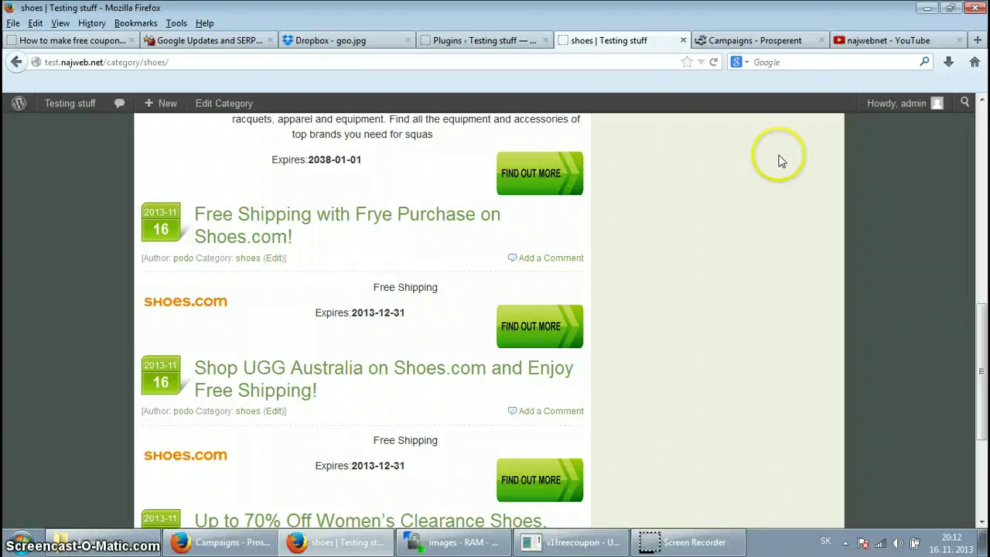
scroll(812, 193, "down", 2)
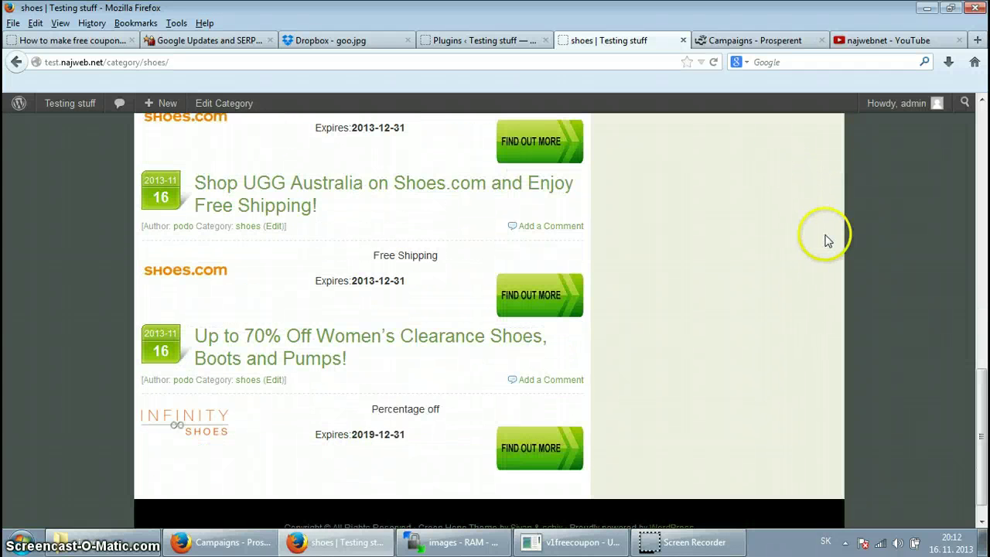